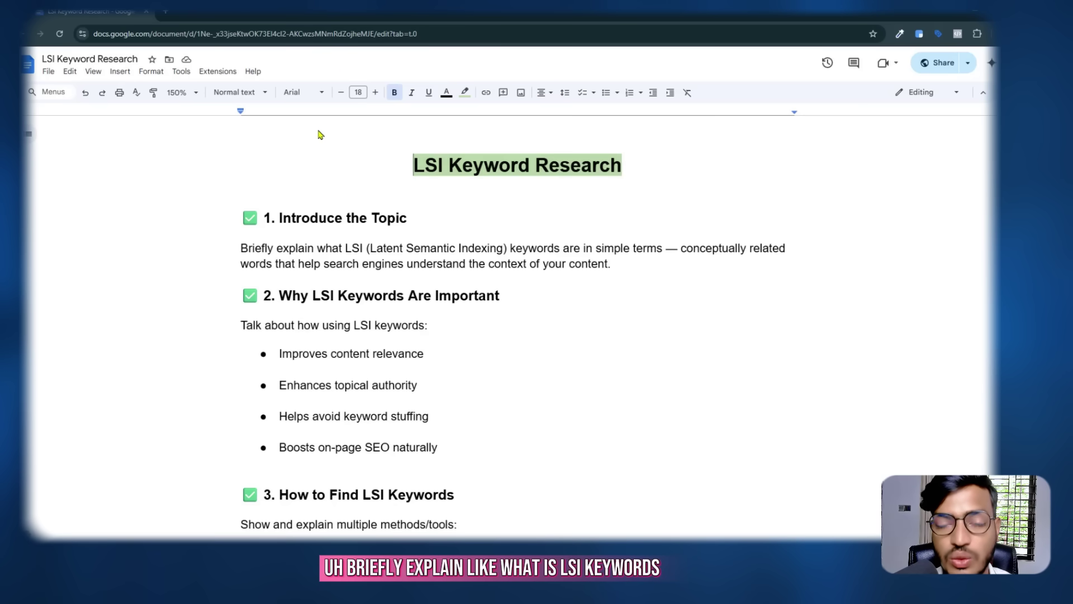
# Highlight parts of the LSI definition and the 'Why LSI Keywords Are Important' heading.
pyautogui.moveTo(510, 249); pyautogui.dragTo(649, 256)
pyautogui.click(678, 249)
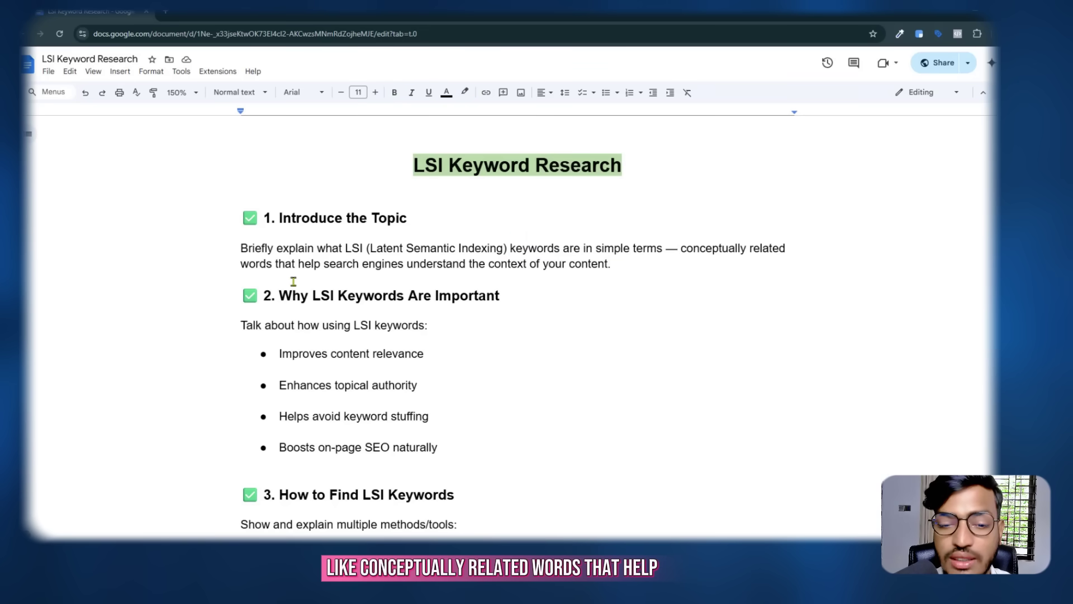
pyautogui.moveTo(330, 267); pyautogui.dragTo(460, 266)
pyautogui.click(524, 271)
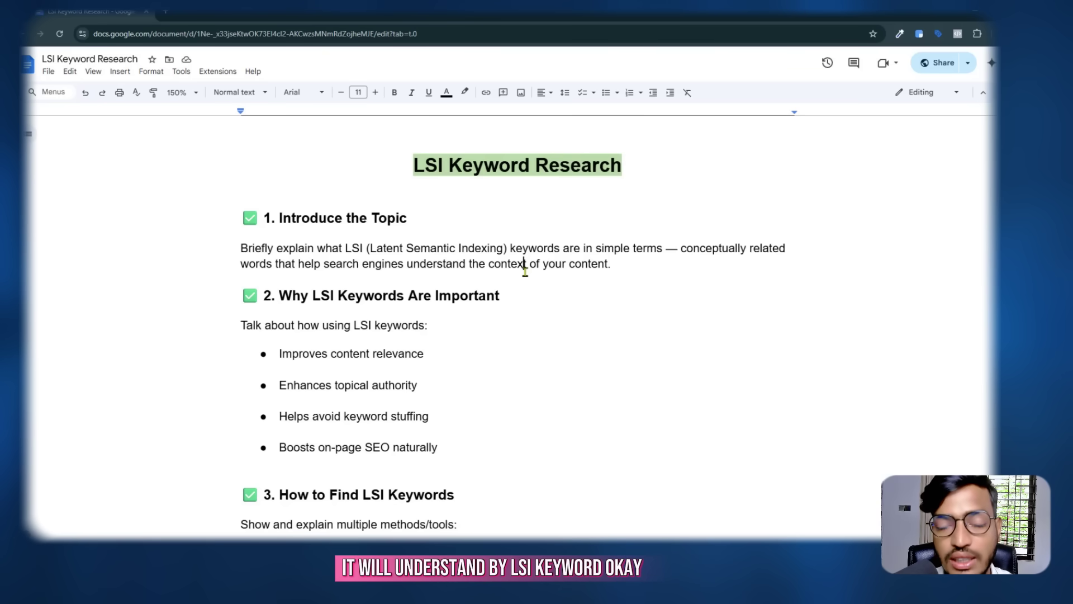
pyautogui.scroll(-3, 477, 265)
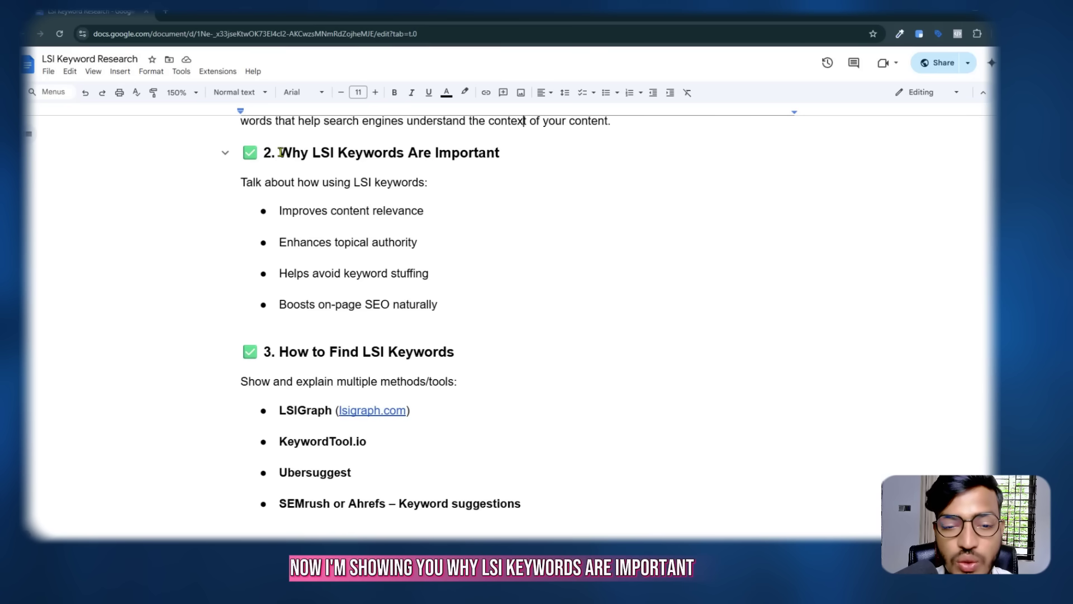
pyautogui.moveTo(280, 152); pyautogui.dragTo(522, 151)
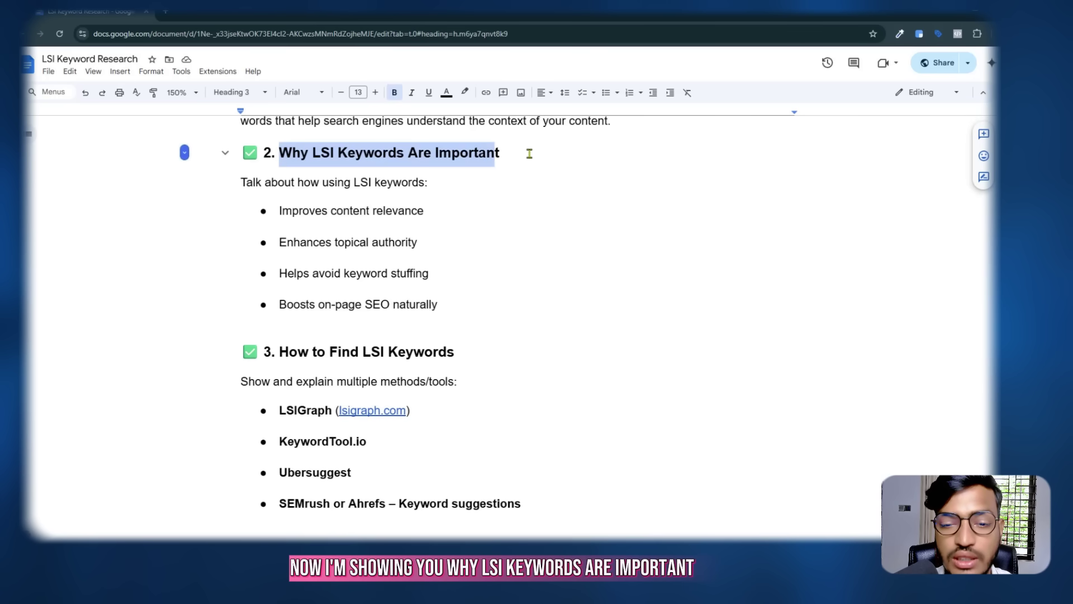
pyautogui.click(522, 151)
# Load boostifai.com in a new tab and highlight its hero text.
pyautogui.click(165, 12)
pyautogui.write('boostifai.com')
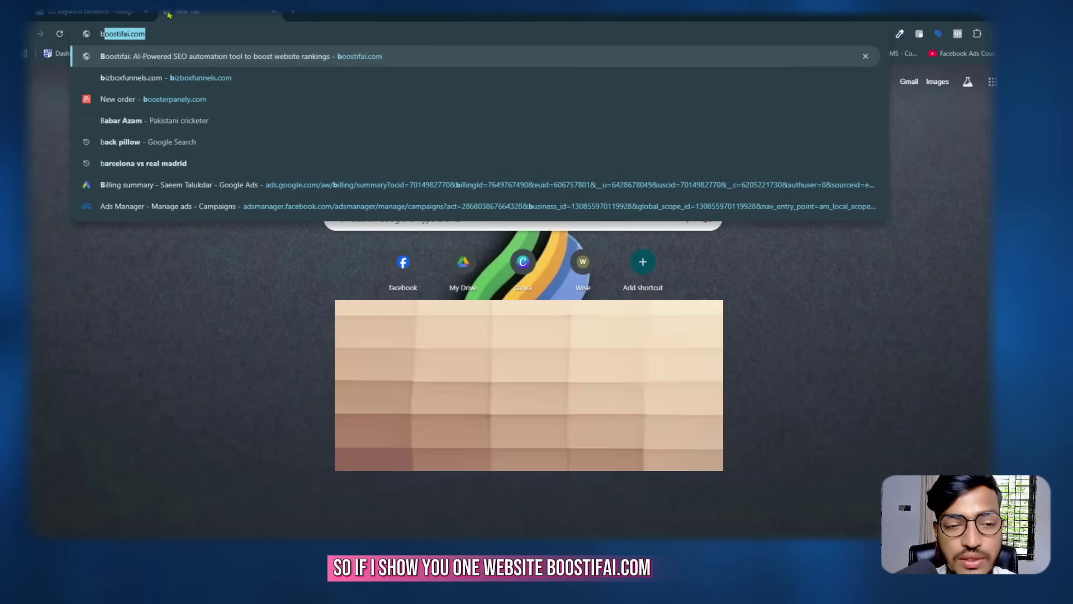
pyautogui.press('Return')
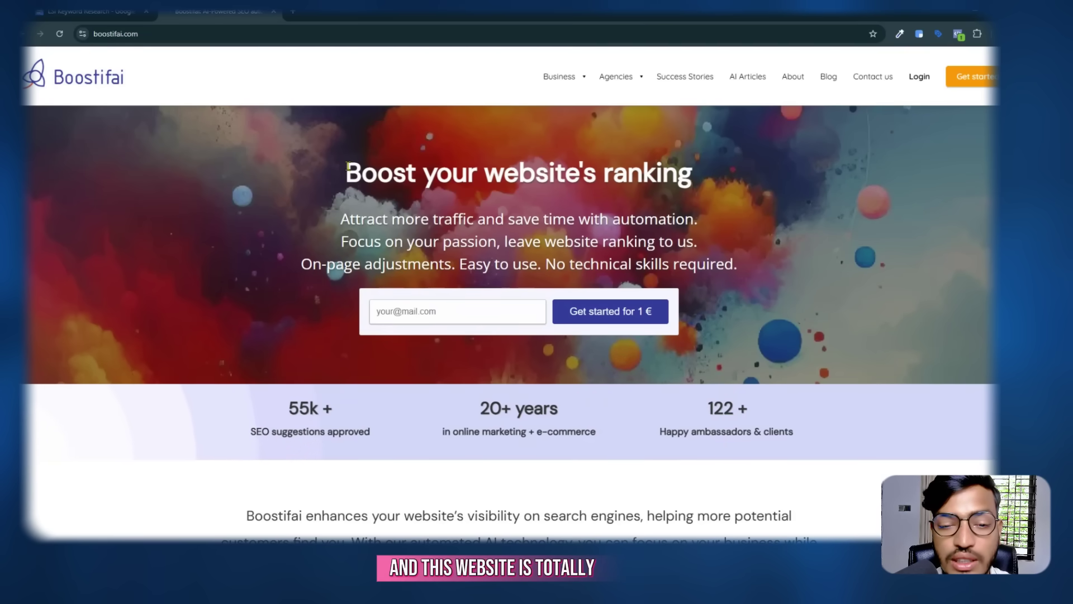
pyautogui.moveTo(347, 165); pyautogui.dragTo(678, 257)
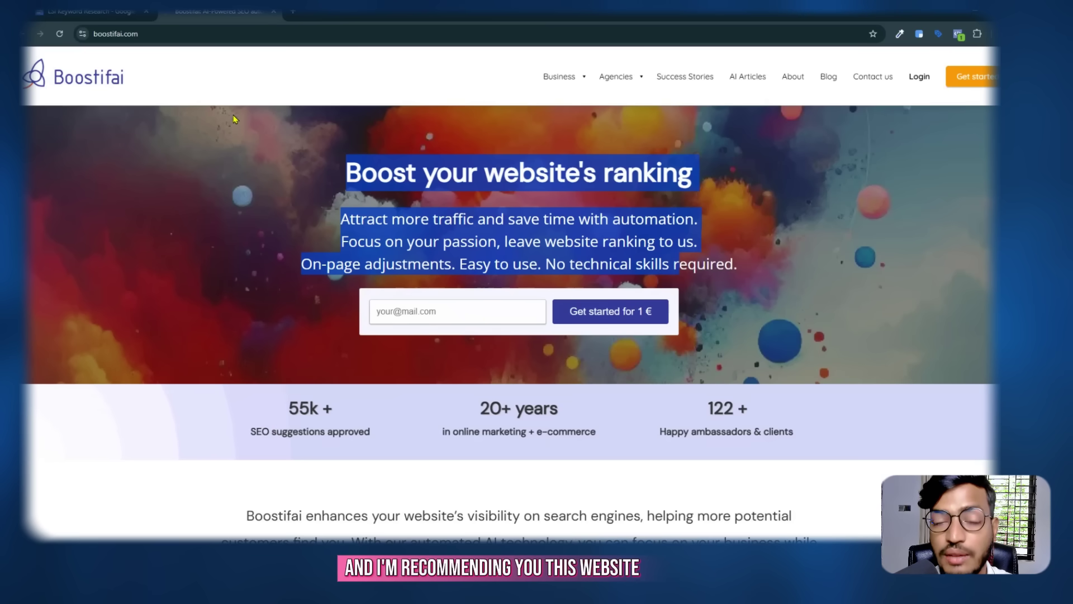
# In the doc, highlight the section 2 heading, the benefits intro line and the 'Improves content relevance' bullet.
pyautogui.click(129, 81)
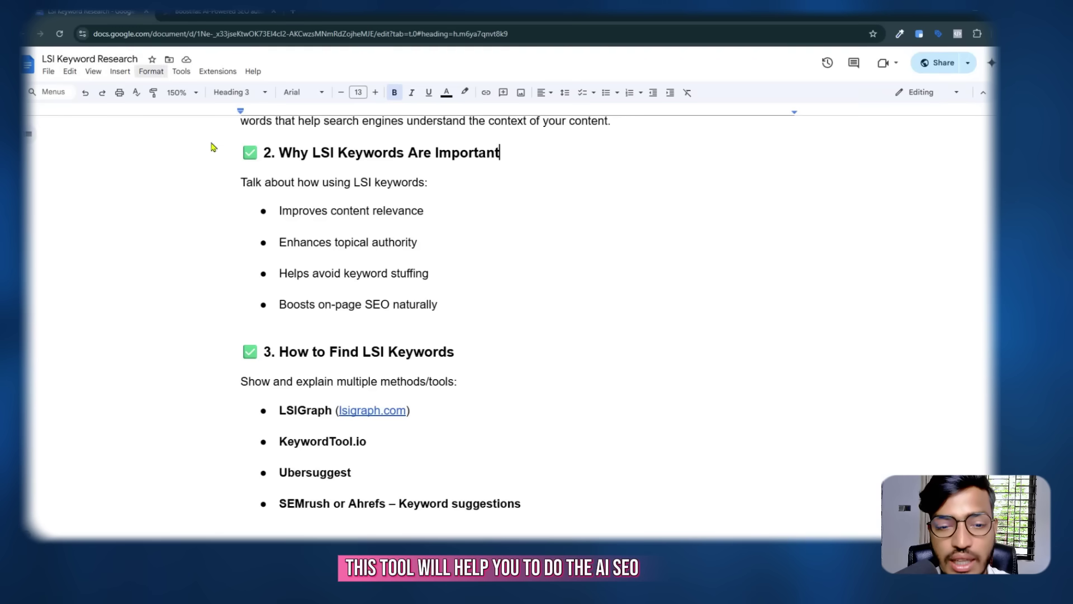
pyautogui.moveTo(279, 152); pyautogui.dragTo(492, 150)
pyautogui.moveTo(267, 183); pyautogui.dragTo(376, 187)
pyautogui.click(442, 186)
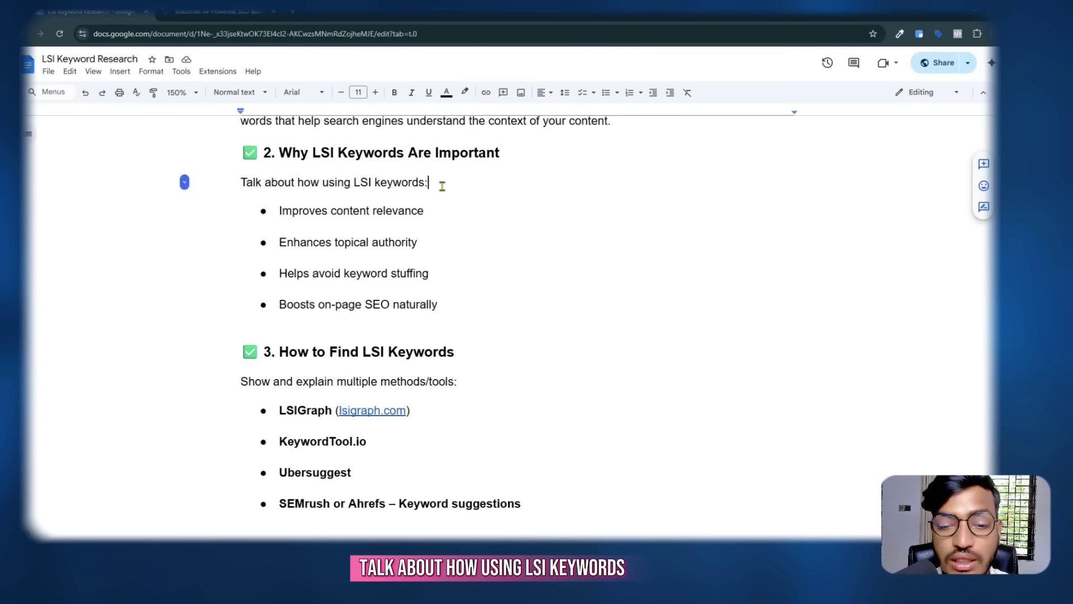
pyautogui.moveTo(281, 213); pyautogui.dragTo(419, 212)
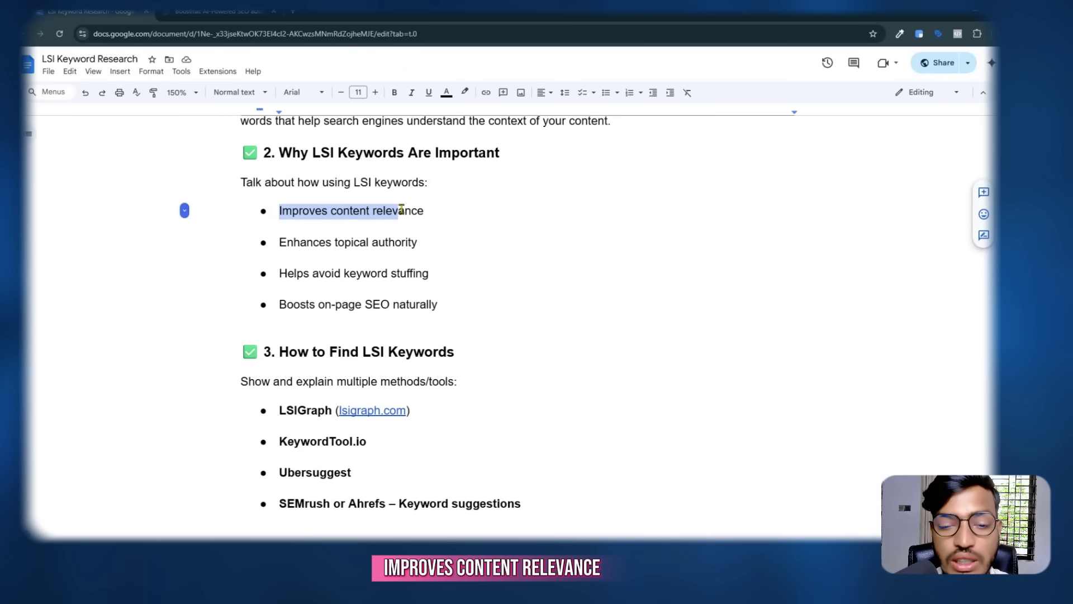
pyautogui.click(432, 217)
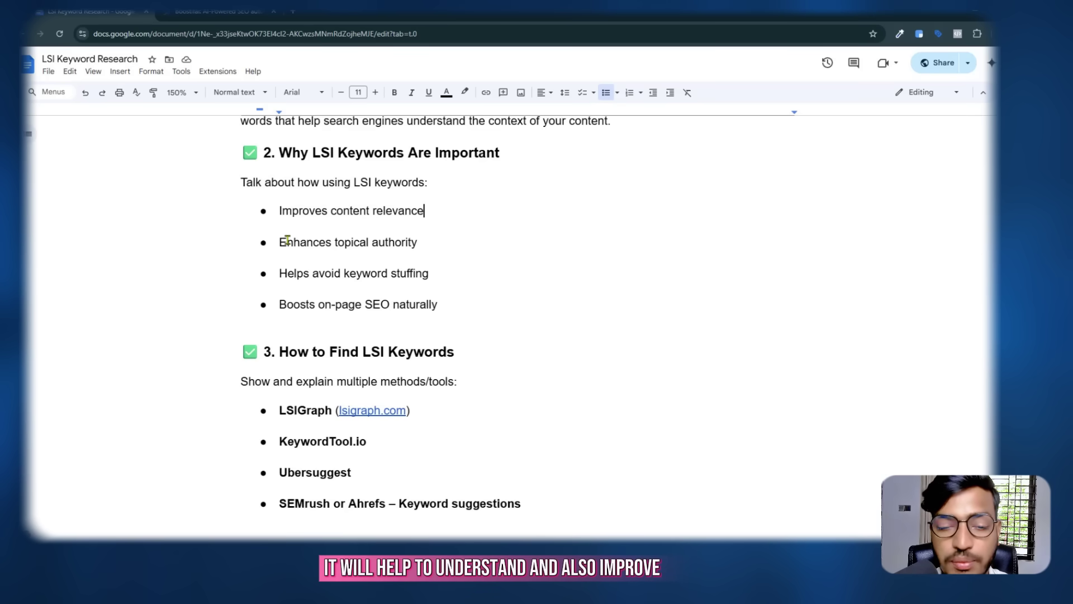
# Highlight the topical authority, keyword stuffing and on-page SEO bullets, then scroll to section 3.
pyautogui.moveTo(287, 240); pyautogui.dragTo(423, 242)
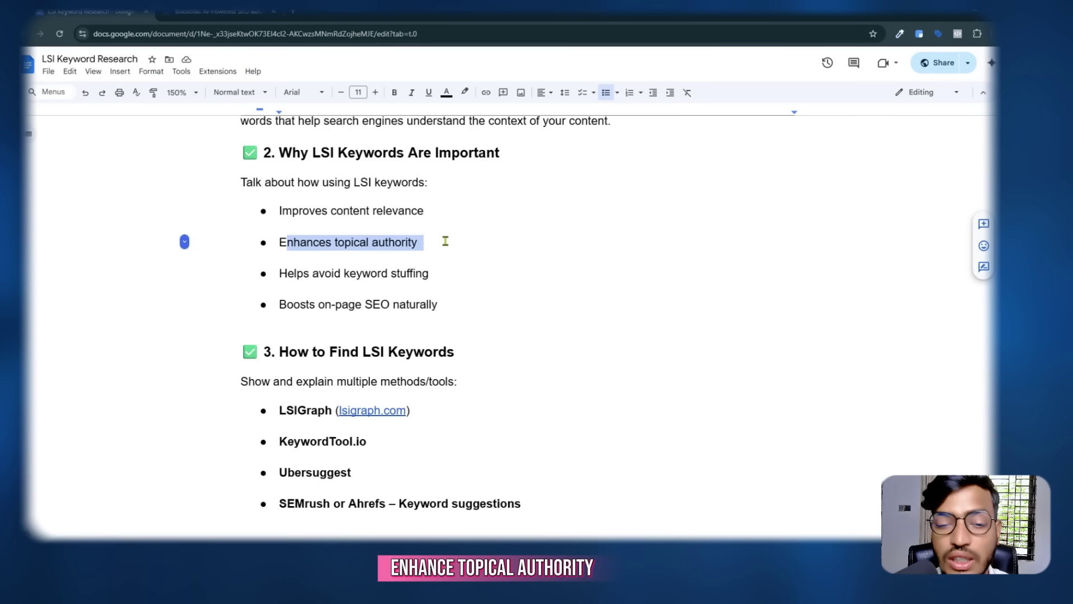
pyautogui.click(446, 241)
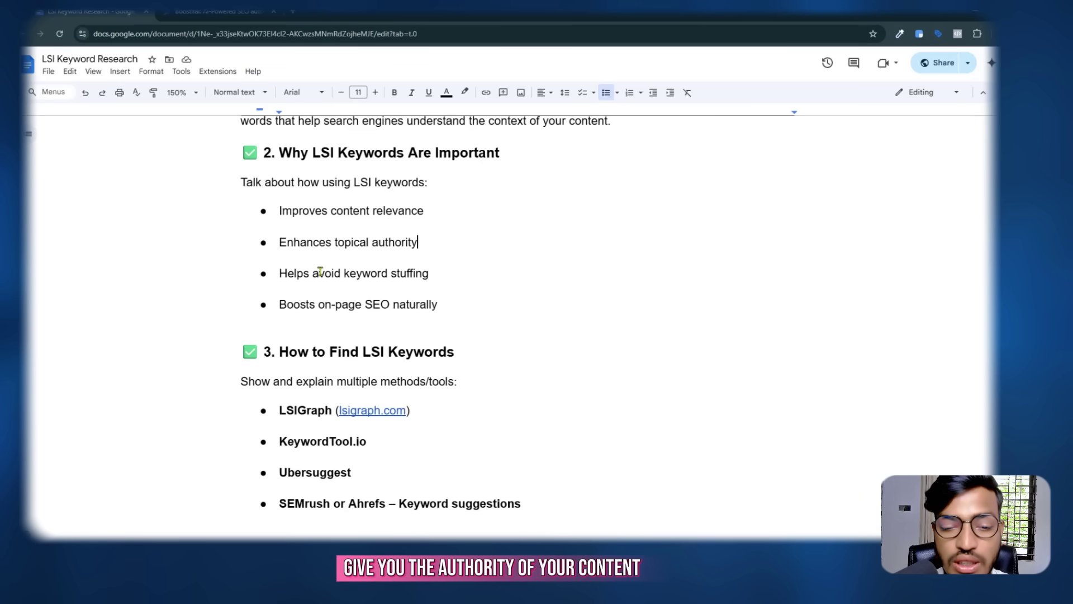
pyautogui.moveTo(309, 273); pyautogui.dragTo(426, 273)
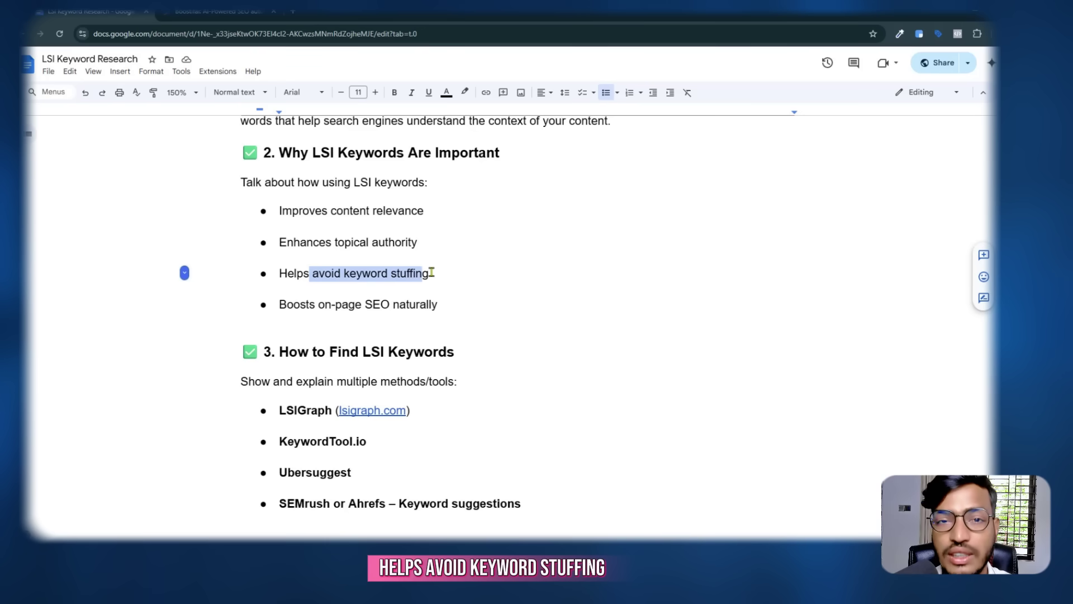
pyautogui.click(432, 272)
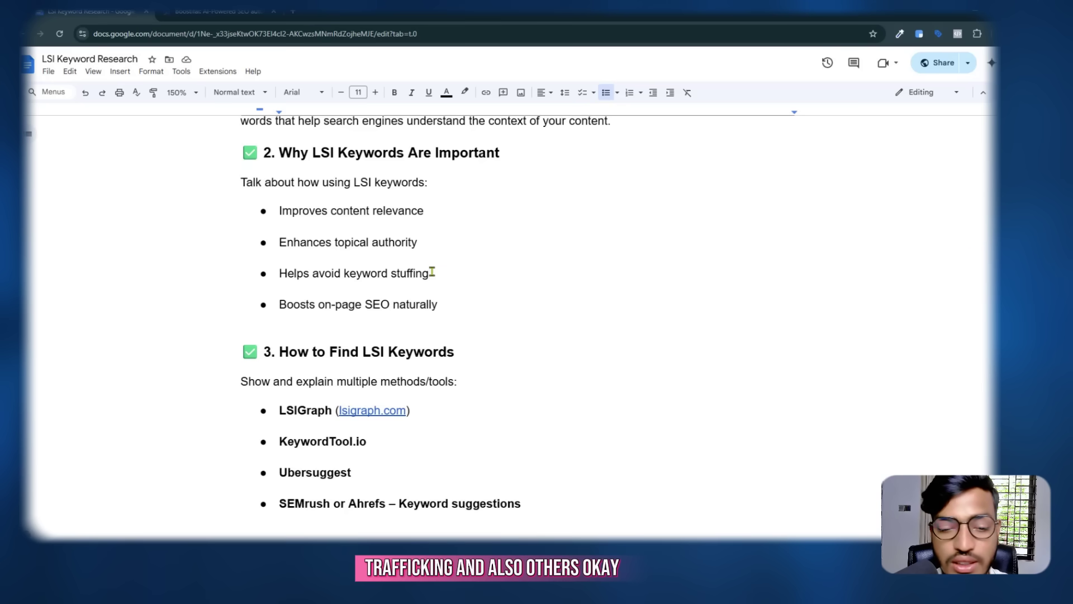
pyautogui.moveTo(300, 304); pyautogui.dragTo(449, 306)
pyautogui.click(466, 306)
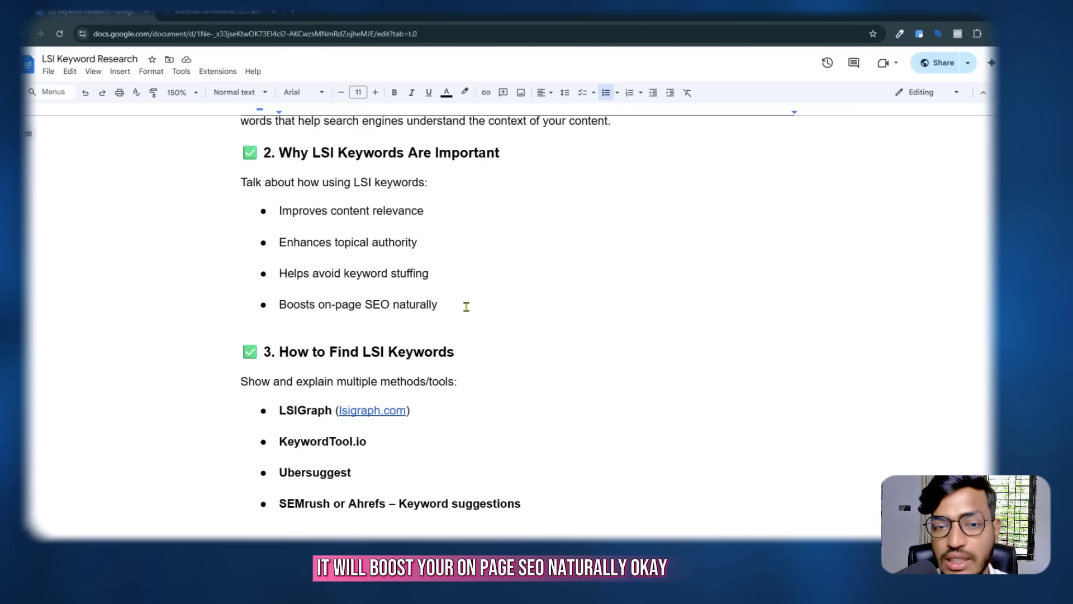
pyautogui.scroll(-3, 466, 306)
pyautogui.moveTo(289, 209); pyautogui.dragTo(447, 207)
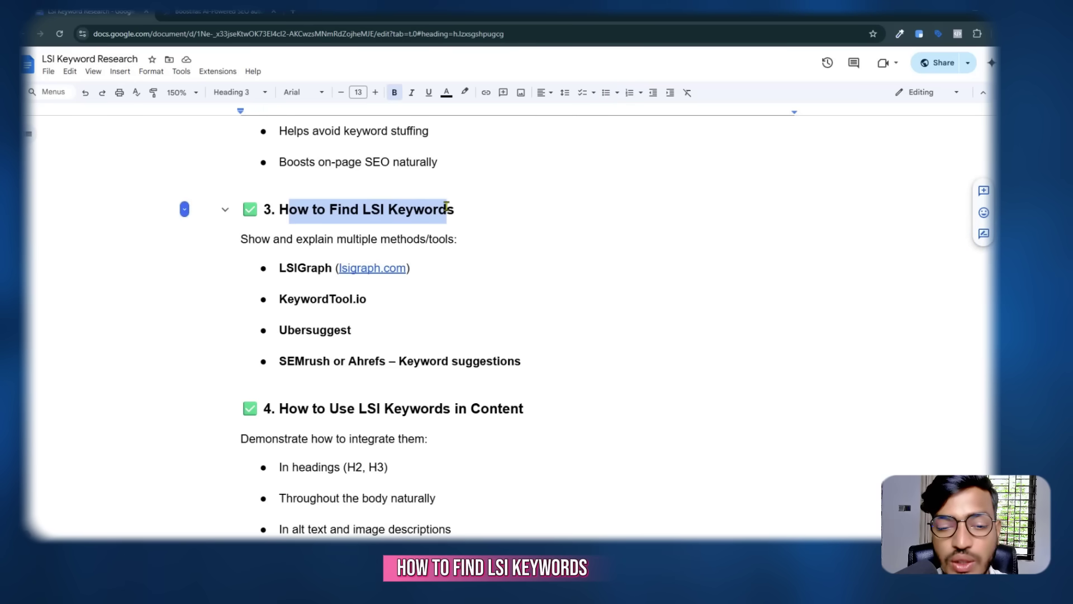
# Open lsigraph.com in a new tab from the LSIGraph link preview, then select the KeywordTool.io bullet.
pyautogui.click(449, 208)
pyautogui.moveTo(286, 268); pyautogui.dragTo(387, 272)
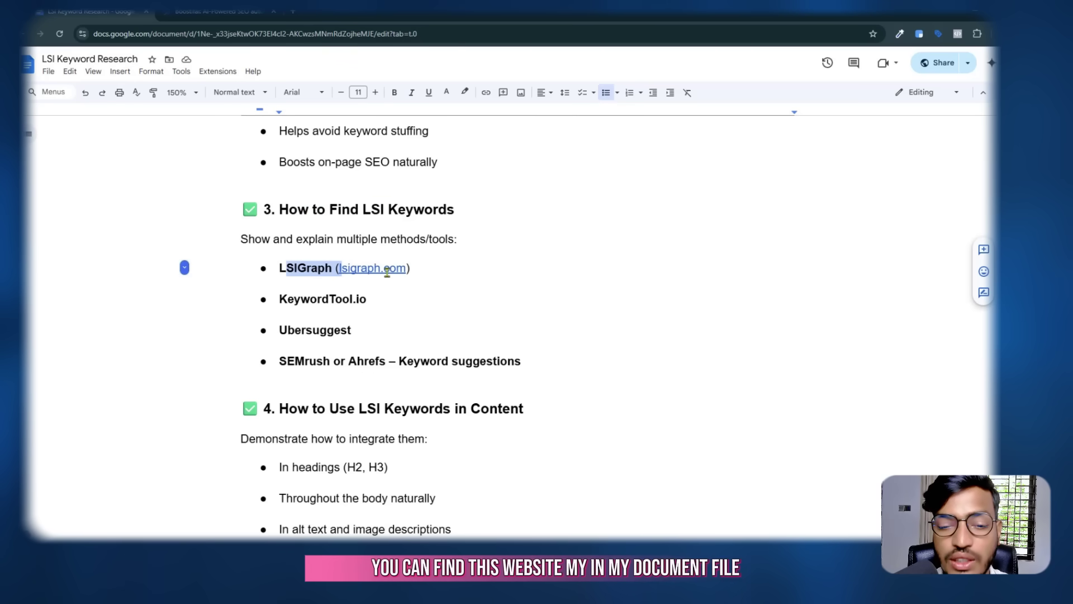
pyautogui.click(387, 273)
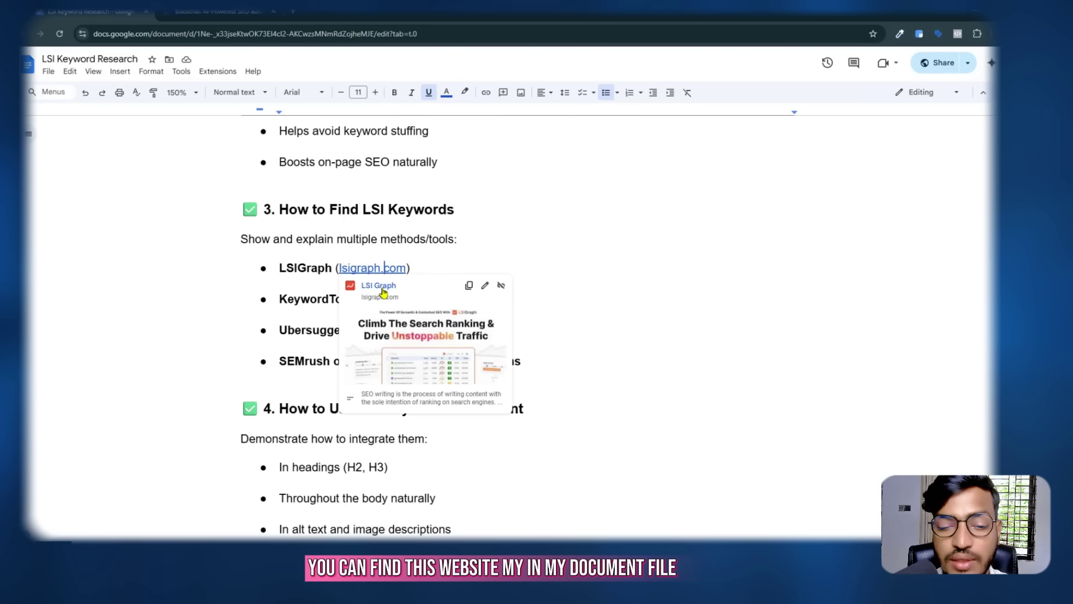
pyautogui.click(383, 286)
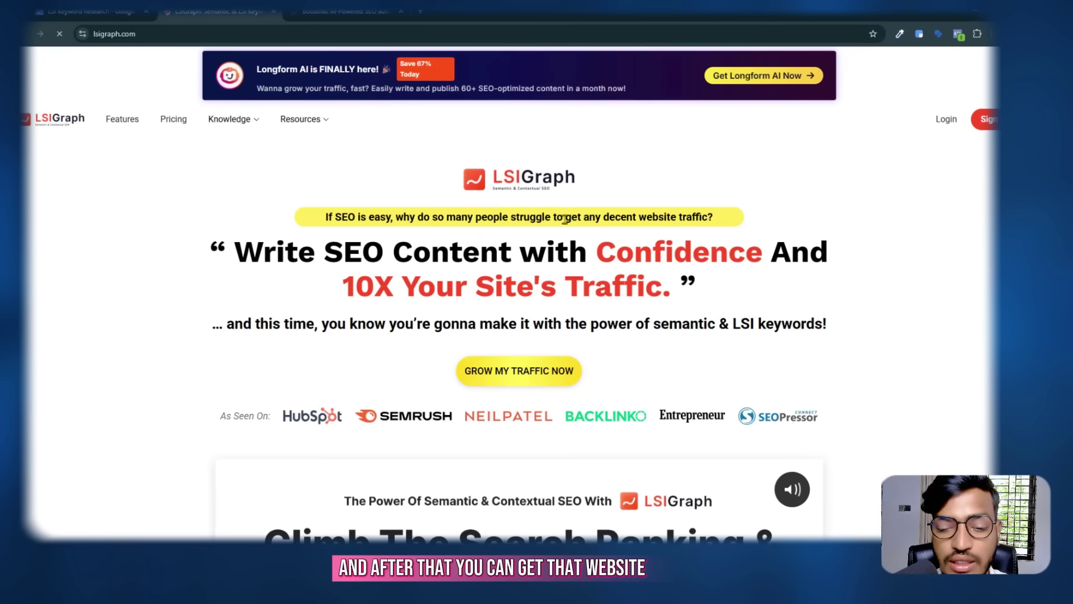
pyautogui.scroll(-5, 565, 219)
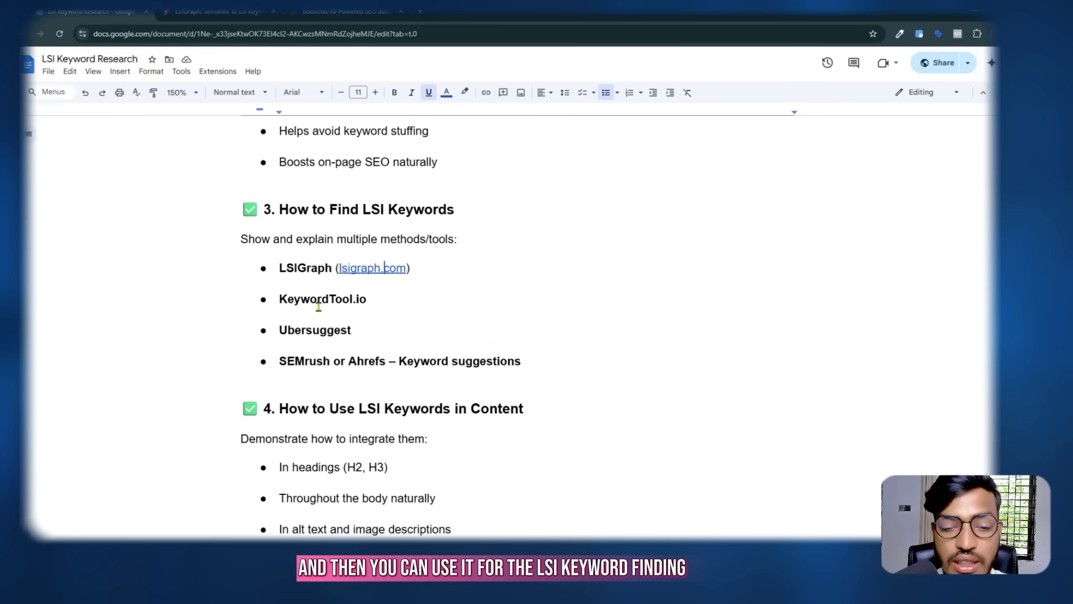
pyautogui.tripleClick(316, 305)
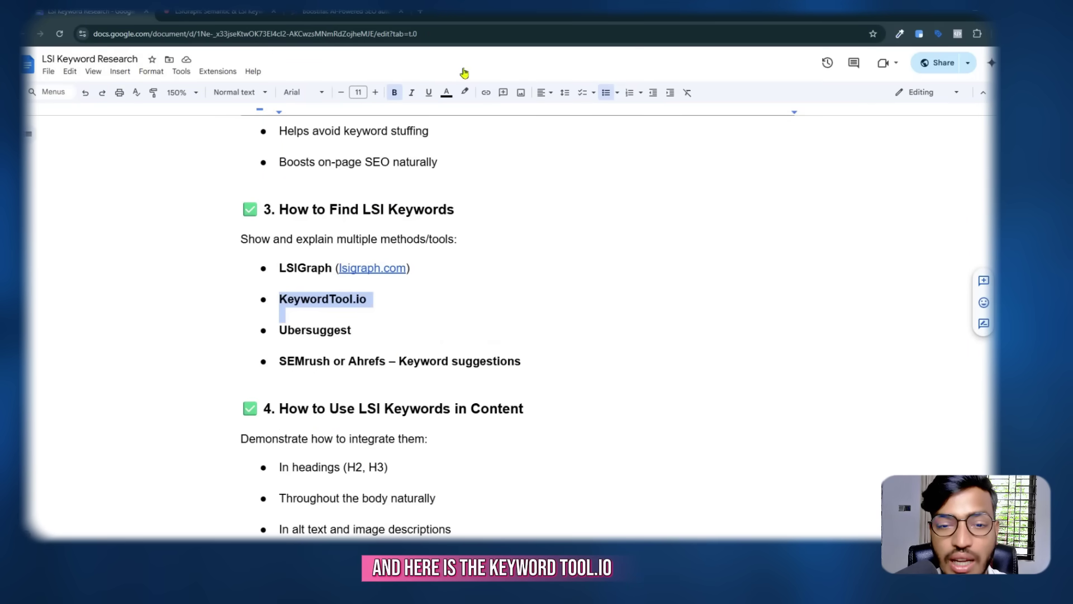
# Load keywordtool.io in a new tab and choose Google autocomplete after trying YouTube and Bing.
pyautogui.hotkey('ctrl', 't')
pyautogui.write('keywordtool.io')
pyautogui.press('Return')
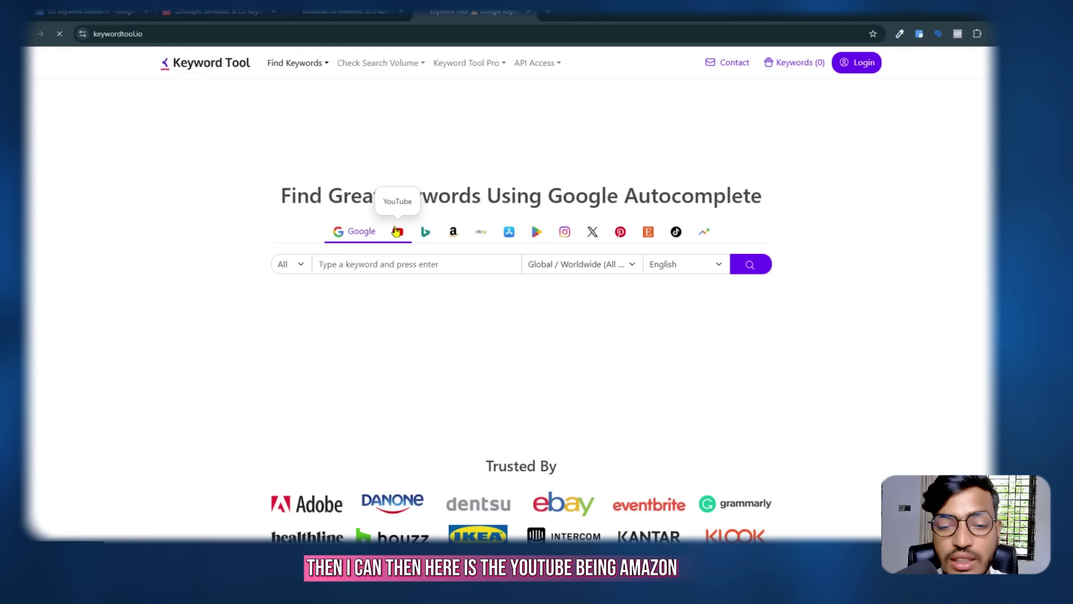
pyautogui.click(398, 232)
pyautogui.click(444, 238)
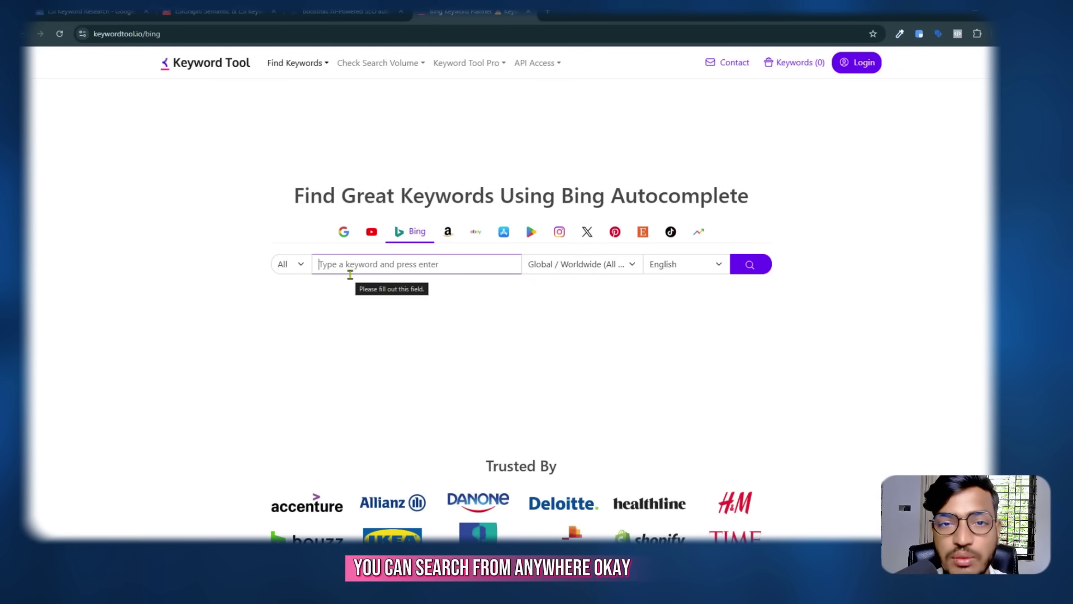
pyautogui.click(343, 231)
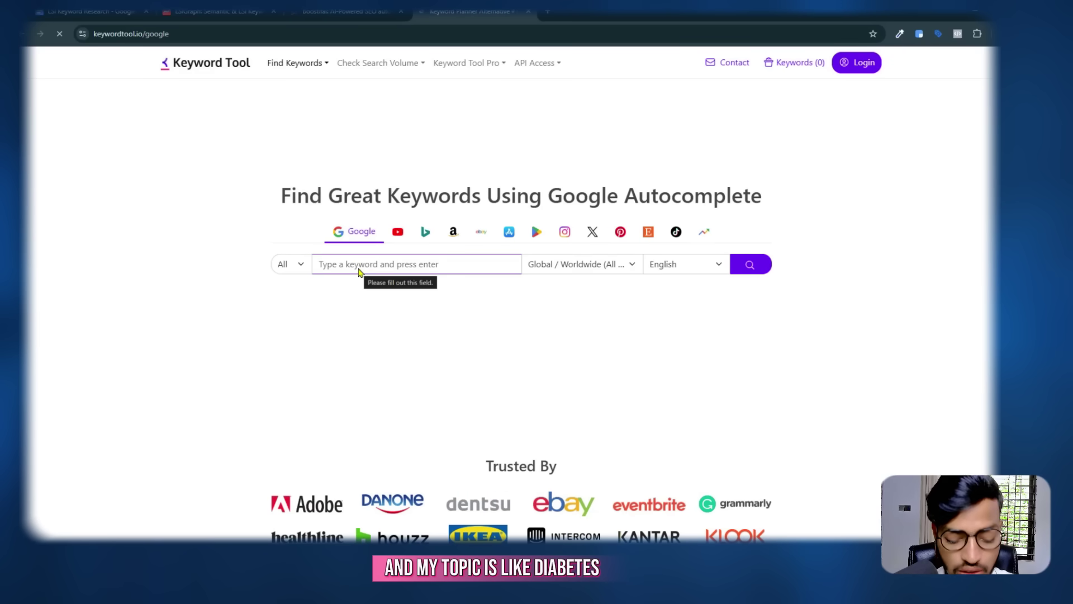
# Search 'diabetes' with the location set to United States (Country) and English.
pyautogui.write('diabet')
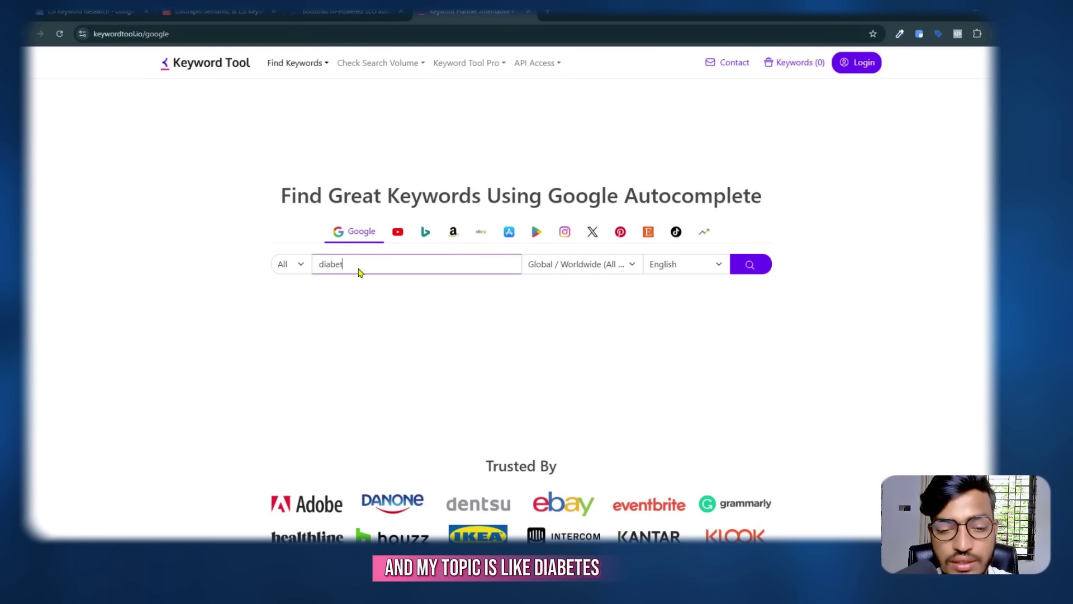
pyautogui.write('es')
pyautogui.click(614, 264)
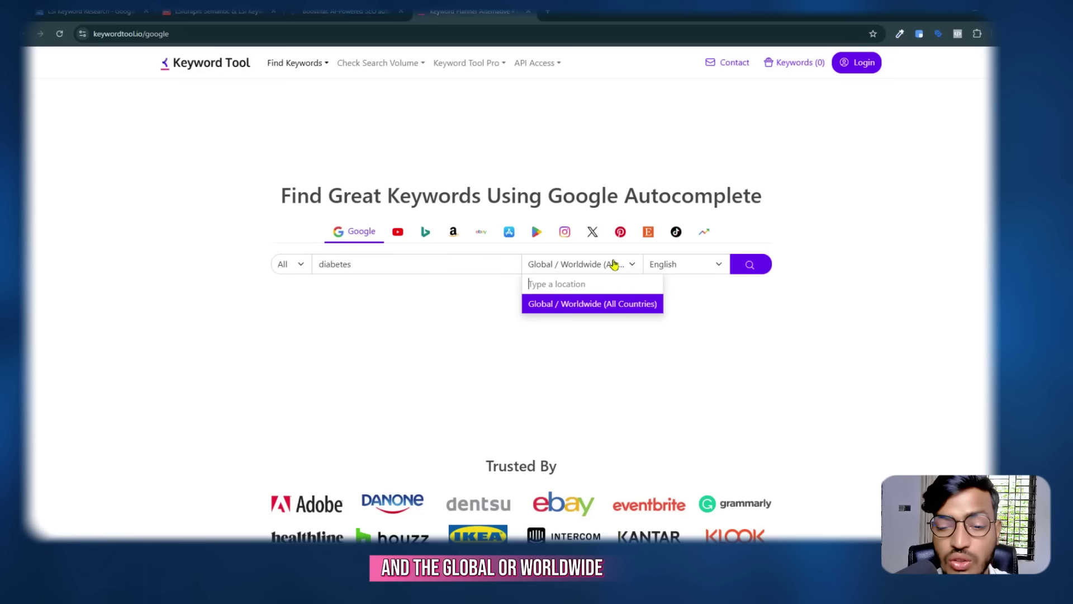
pyautogui.click(576, 282)
pyautogui.write('united')
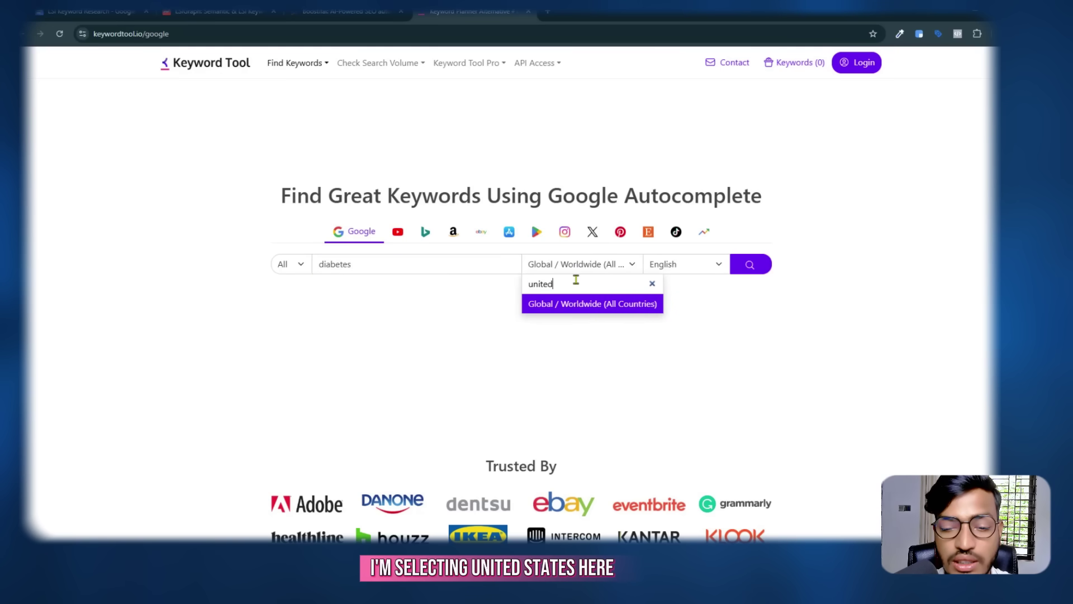
pyautogui.click(538, 323)
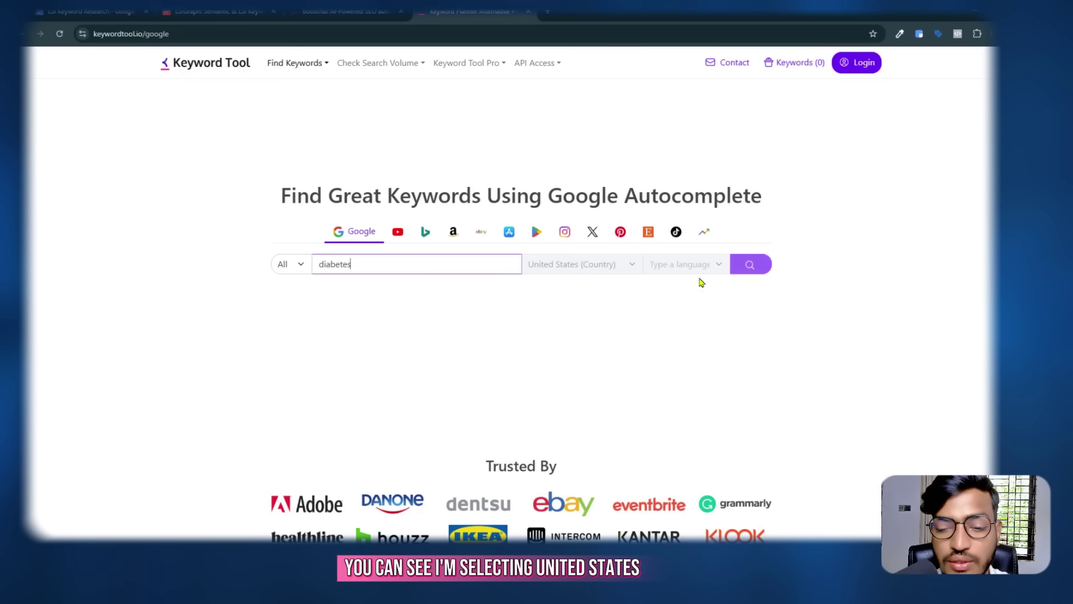
pyautogui.click(751, 265)
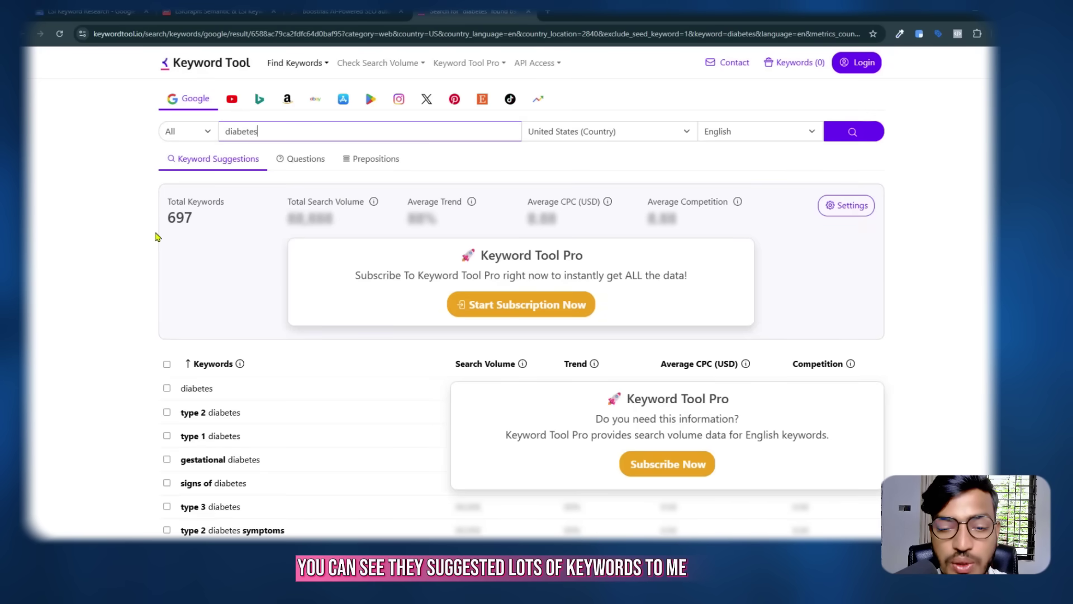
# Scroll through the 697 diabetes suggestions and highlight the total count and summary metrics.
pyautogui.scroll(-3, 156, 237)
pyautogui.scroll(3, 187, 224)
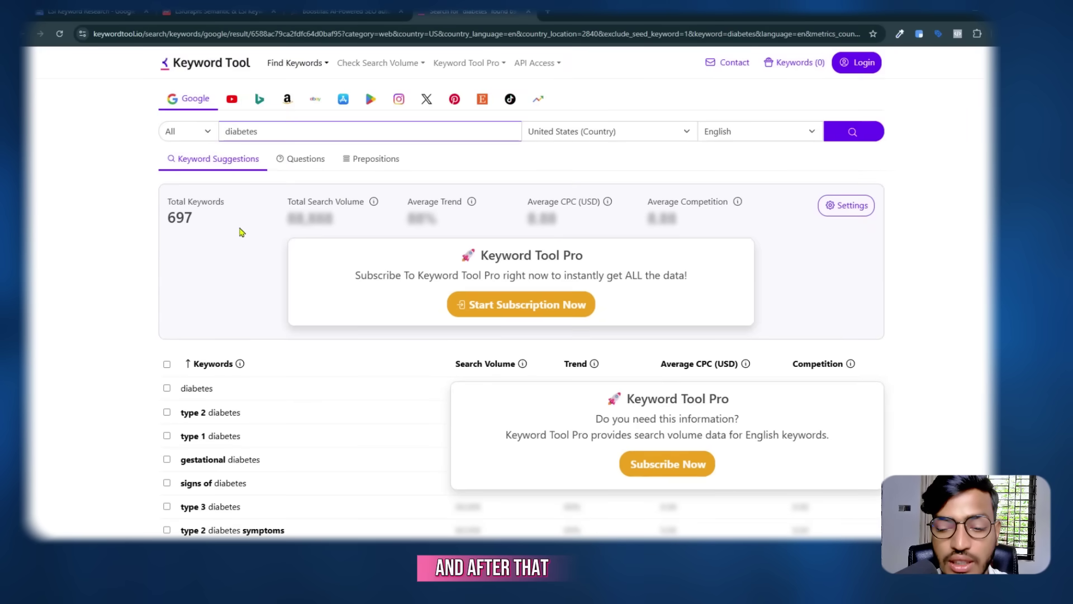
pyautogui.scroll(-6, 192, 232)
pyautogui.scroll(3, 297, 225)
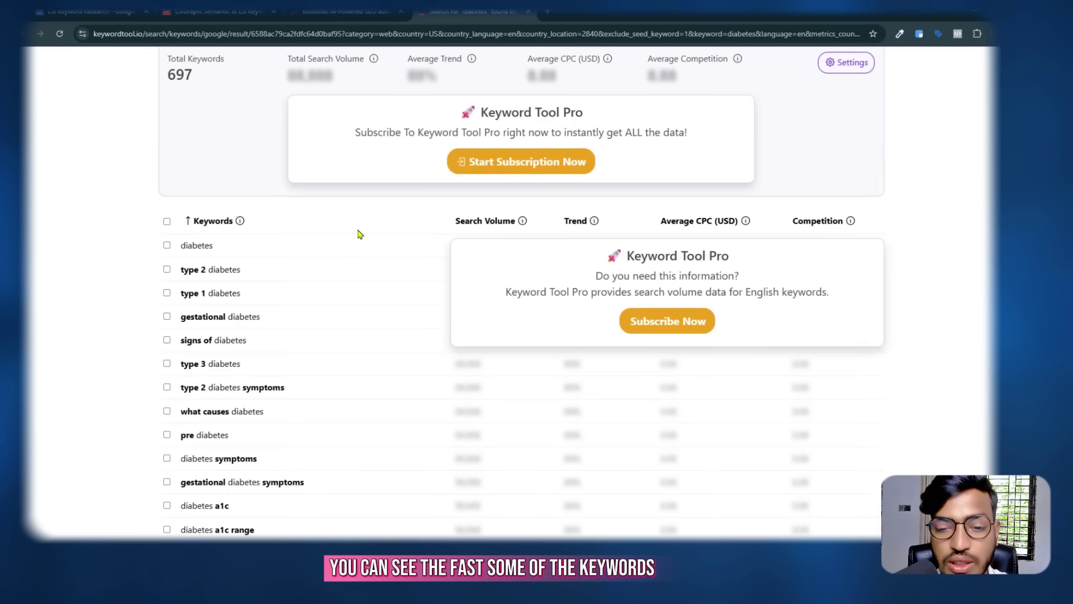
pyautogui.scroll(3, 402, 237)
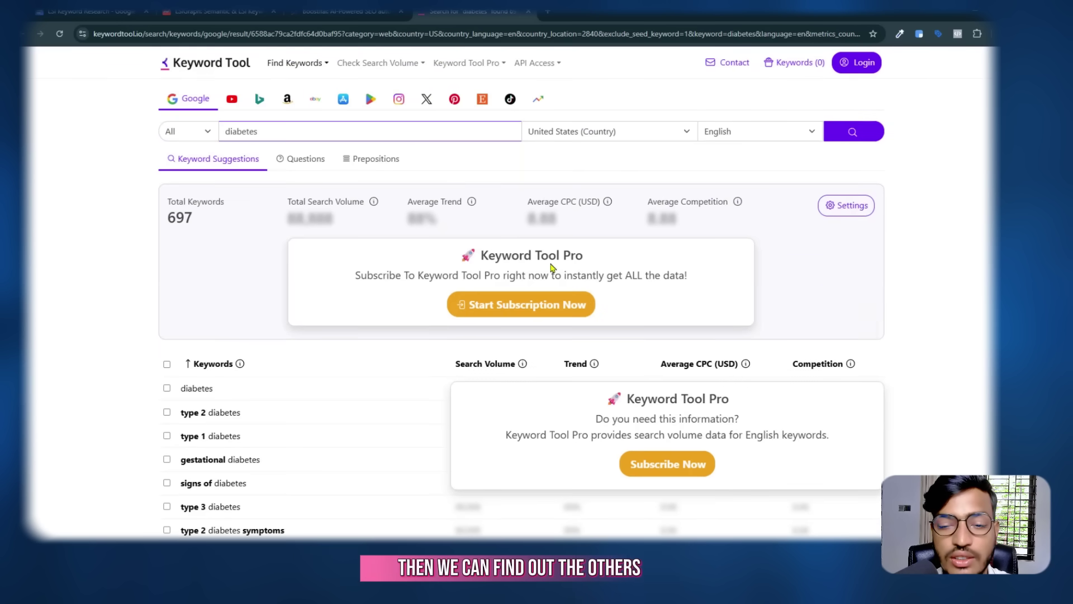
pyautogui.moveTo(607, 200); pyautogui.dragTo(232, 206)
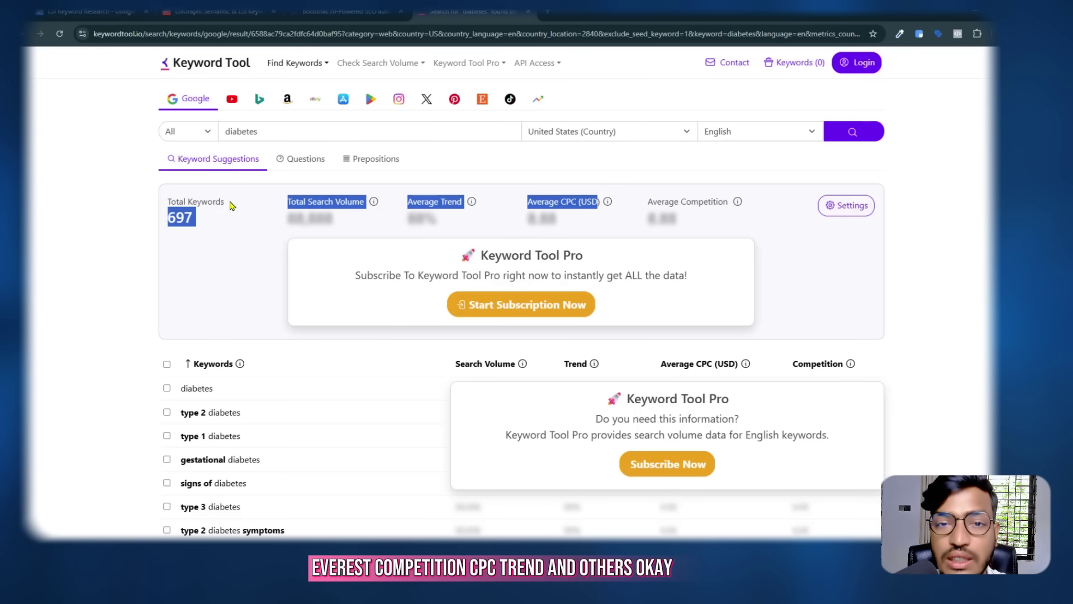
pyautogui.click(206, 215)
pyautogui.scroll(-3, 190, 216)
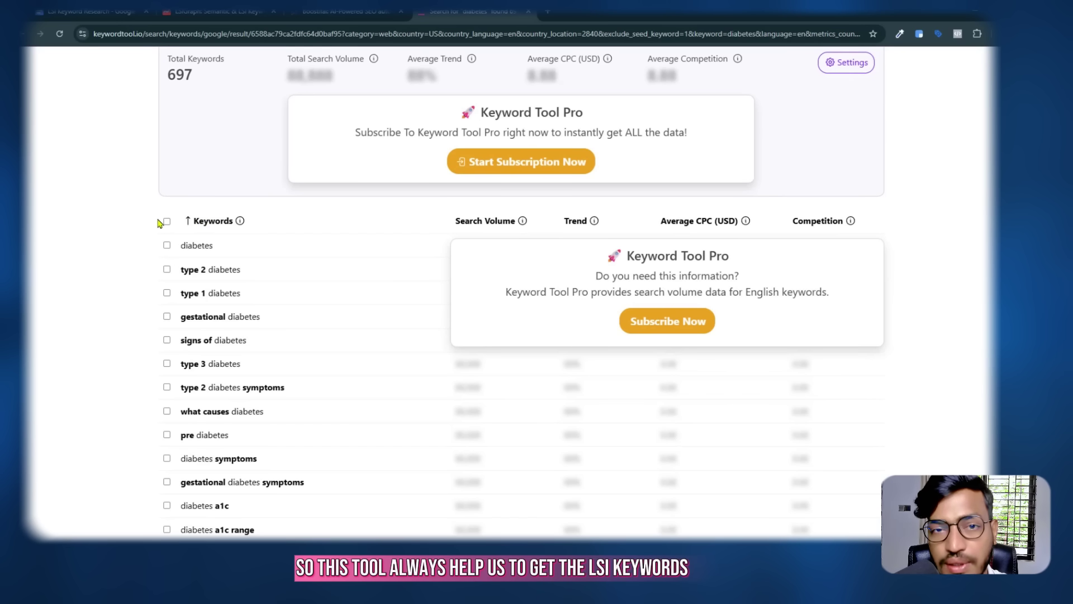
pyautogui.click(89, 12)
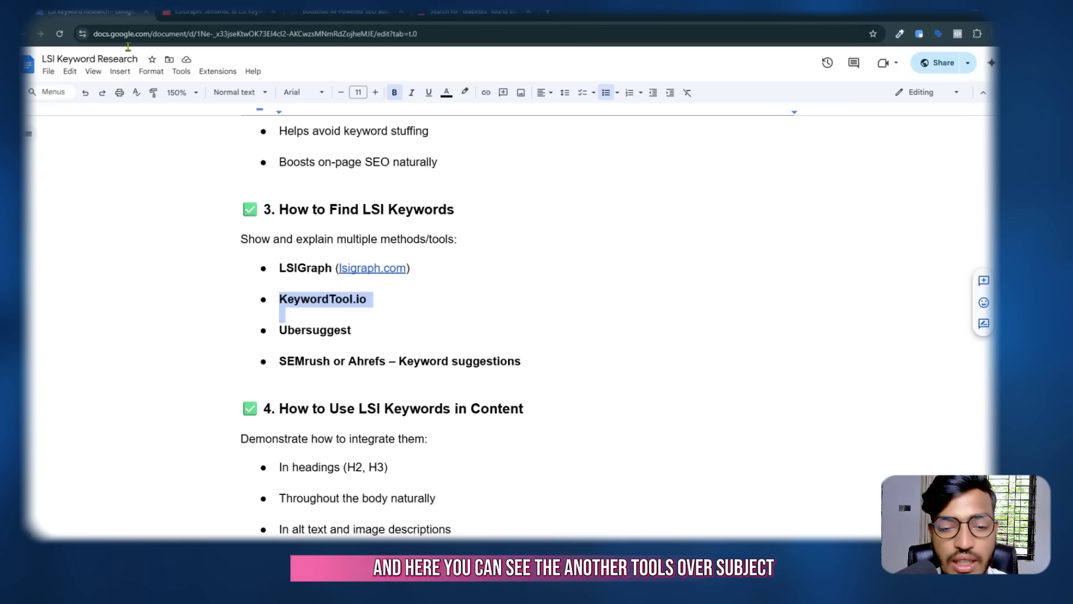
pyautogui.click(294, 333)
pyautogui.scroll(-3, 294, 332)
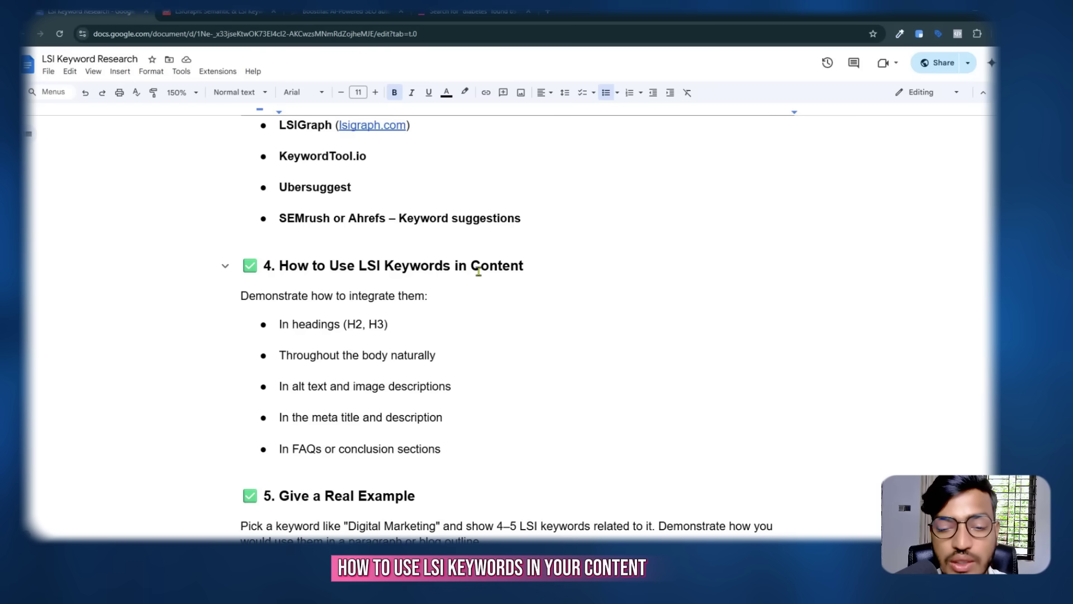
pyautogui.scroll(-3, 484, 271)
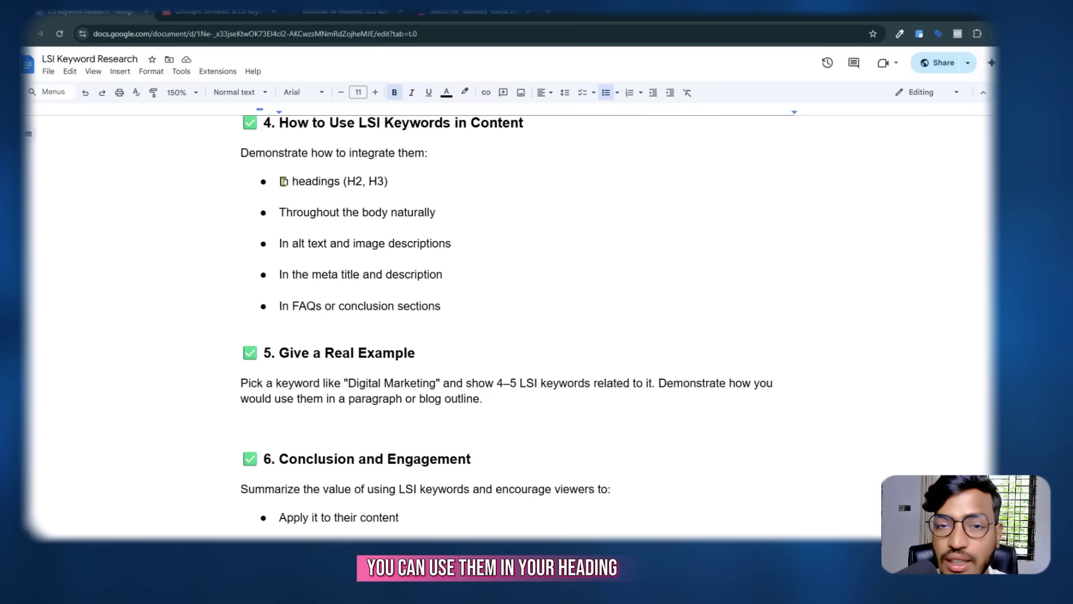
pyautogui.moveTo(283, 181); pyautogui.dragTo(340, 180)
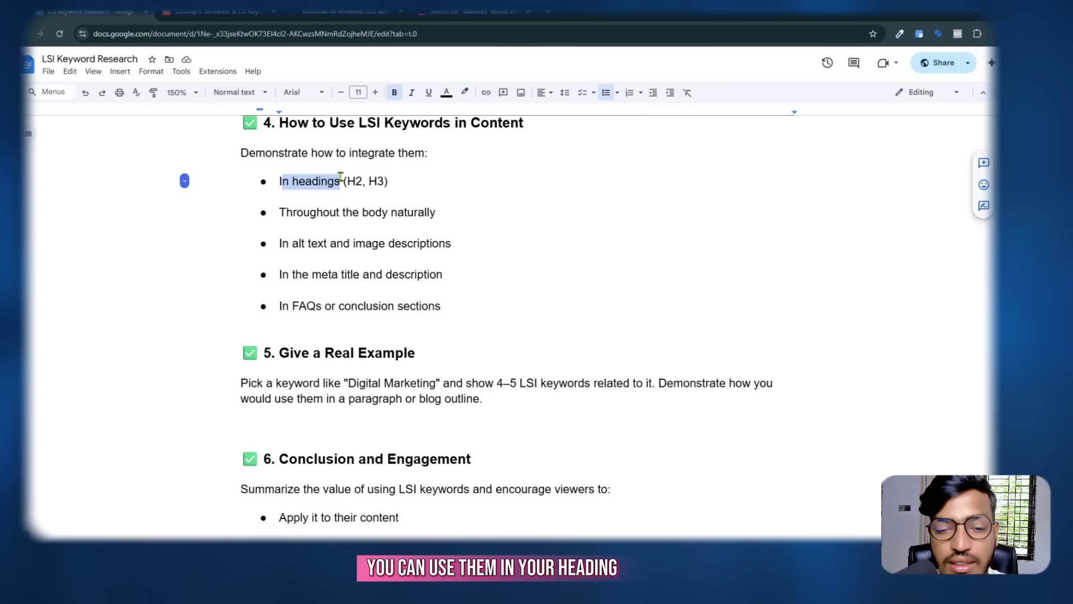
pyautogui.click(400, 191)
pyautogui.click(317, 211)
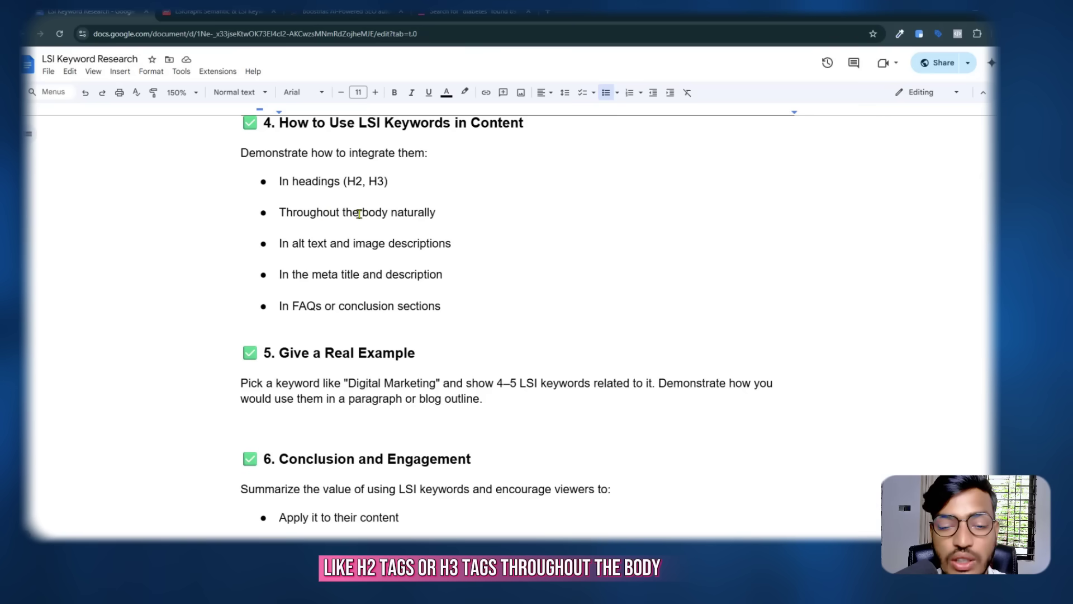
pyautogui.moveTo(362, 213); pyautogui.dragTo(439, 212)
pyautogui.click(450, 212)
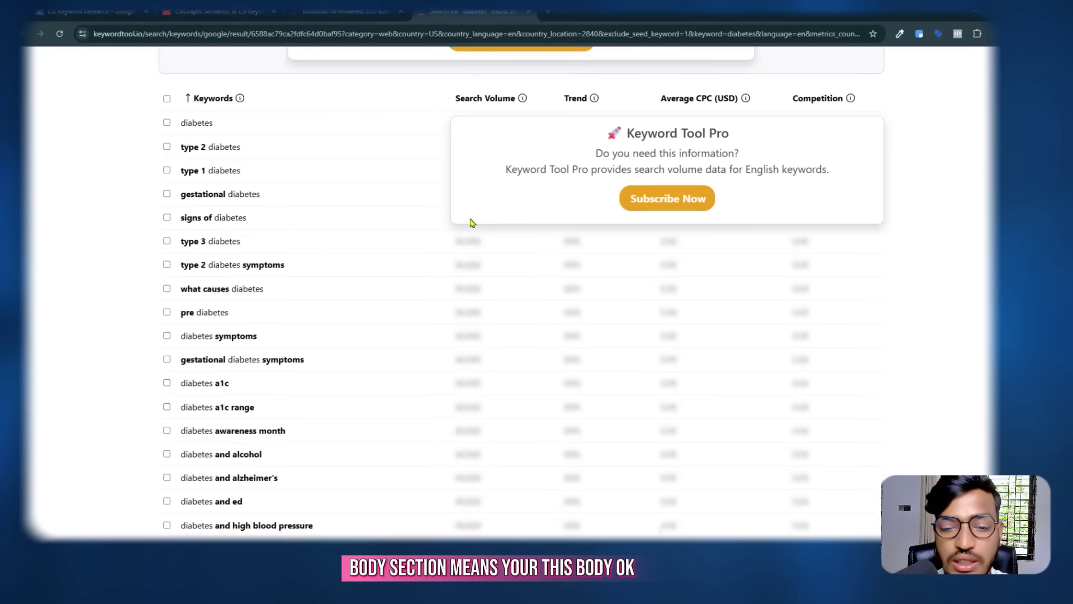
pyautogui.scroll(-5, 469, 220)
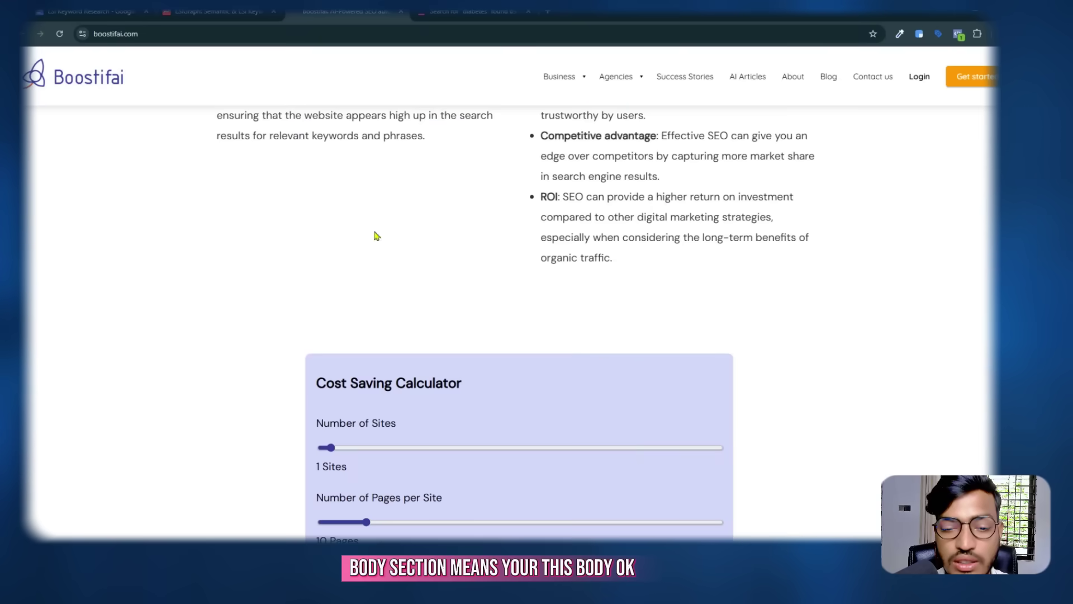
pyautogui.scroll(-10, 292, 386)
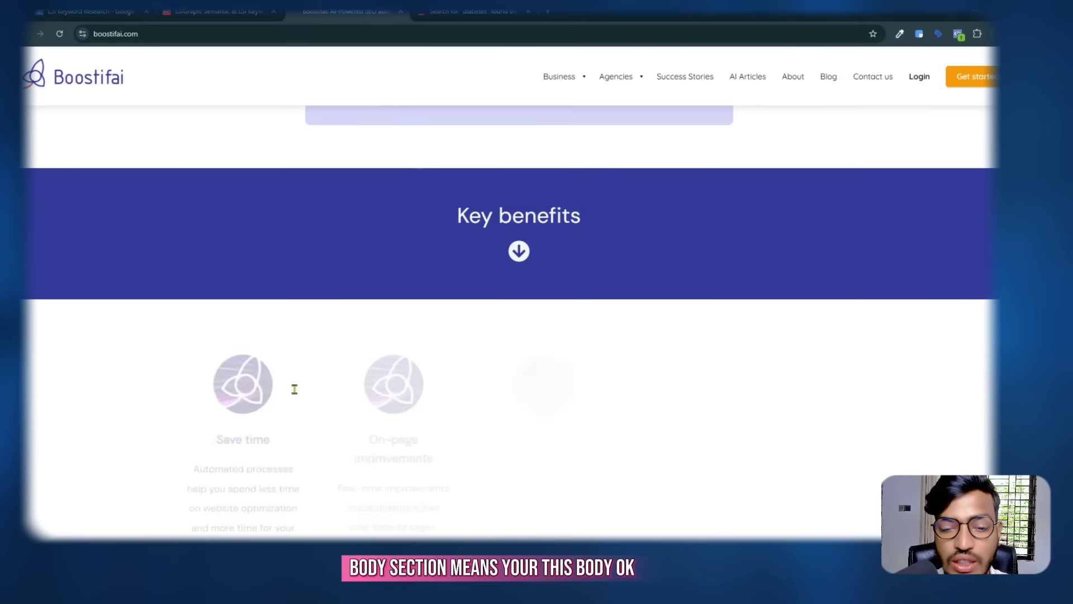
pyautogui.scroll(8, 424, 301)
pyautogui.scroll(10, 425, 302)
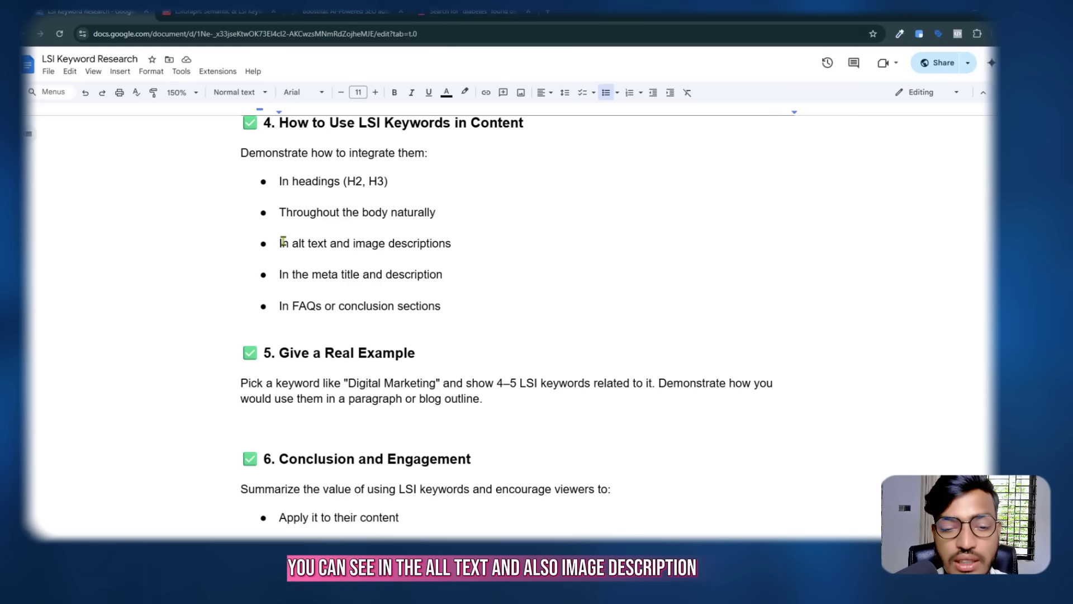
pyautogui.moveTo(282, 242); pyautogui.dragTo(376, 242)
pyautogui.click(402, 241)
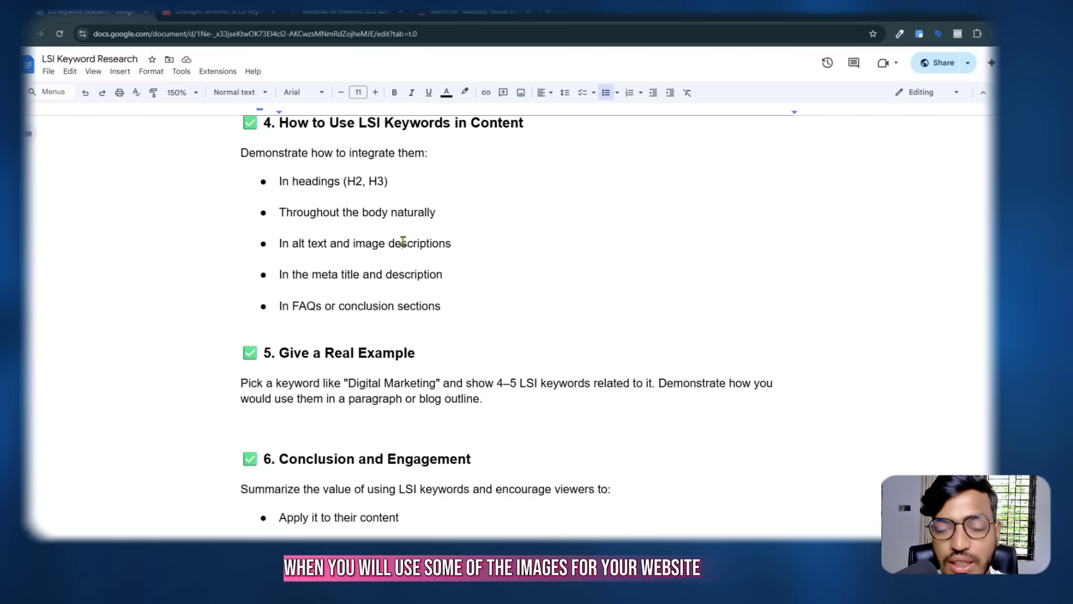
pyautogui.moveTo(292, 242); pyautogui.dragTo(432, 242)
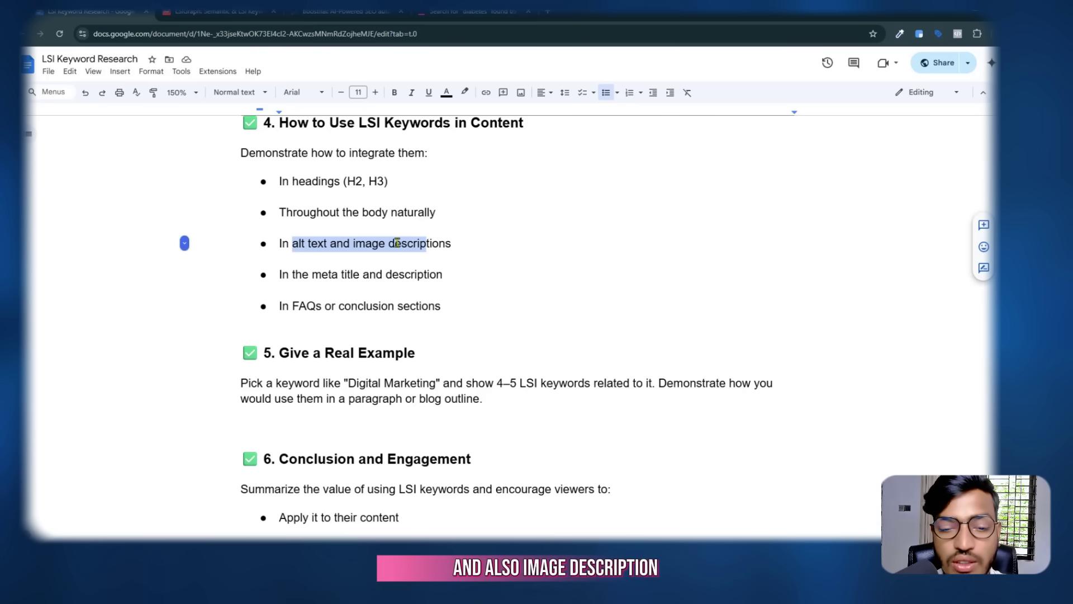
pyautogui.click(396, 242)
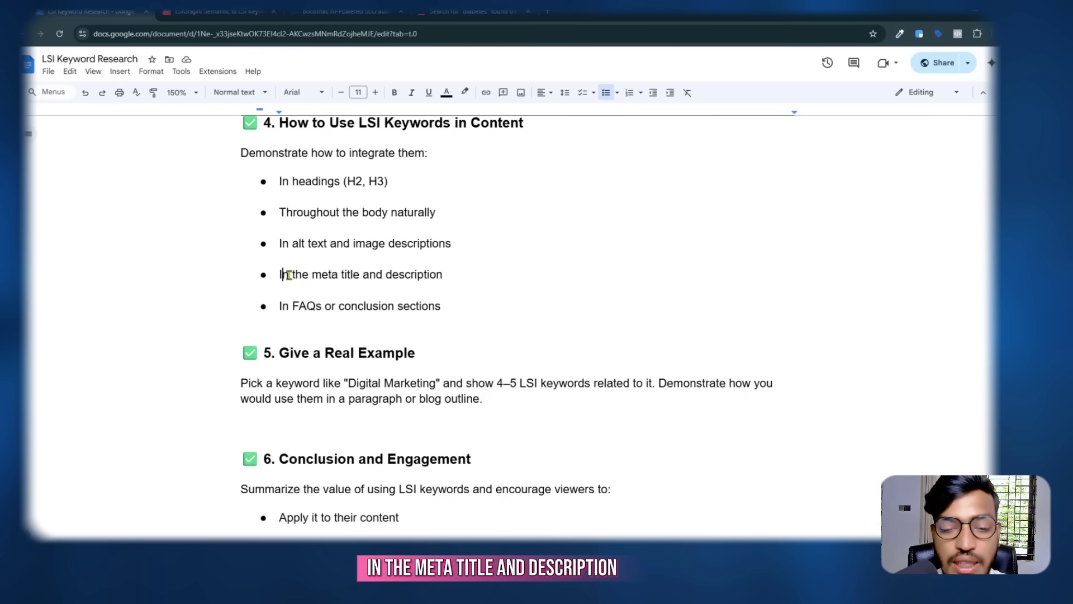
pyautogui.moveTo(280, 274); pyautogui.dragTo(384, 274)
pyautogui.click(436, 274)
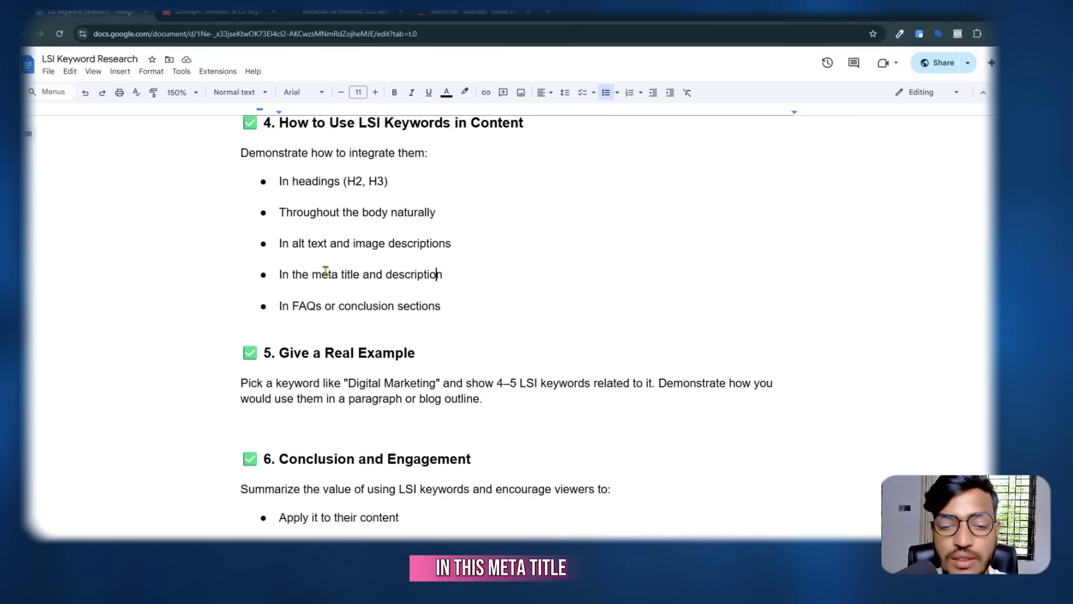
pyautogui.moveTo(328, 273); pyautogui.dragTo(440, 274)
pyautogui.scroll(-3, 448, 271)
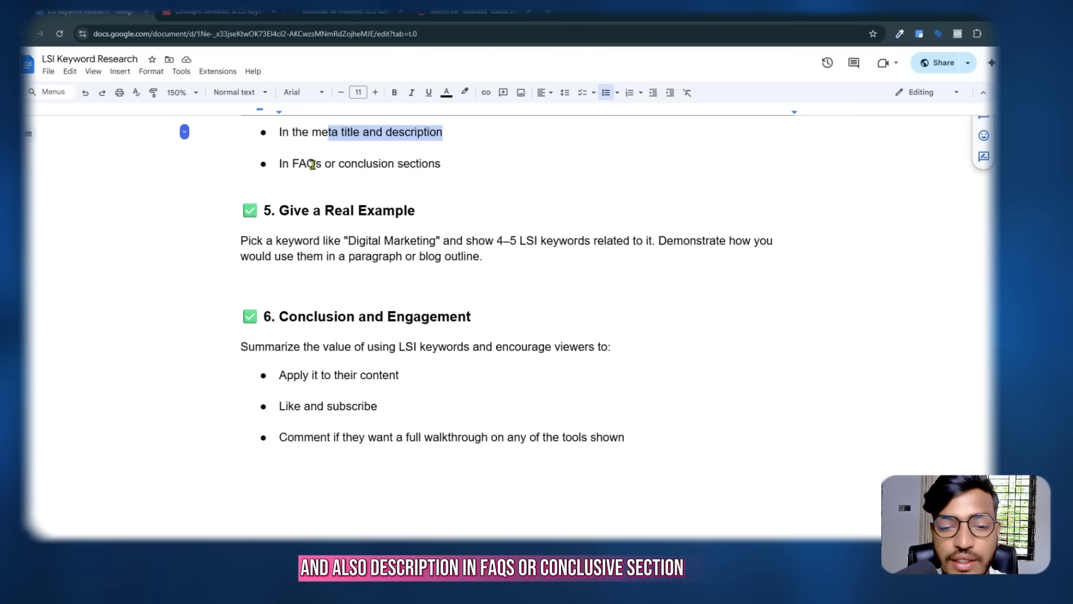
pyautogui.click(315, 163)
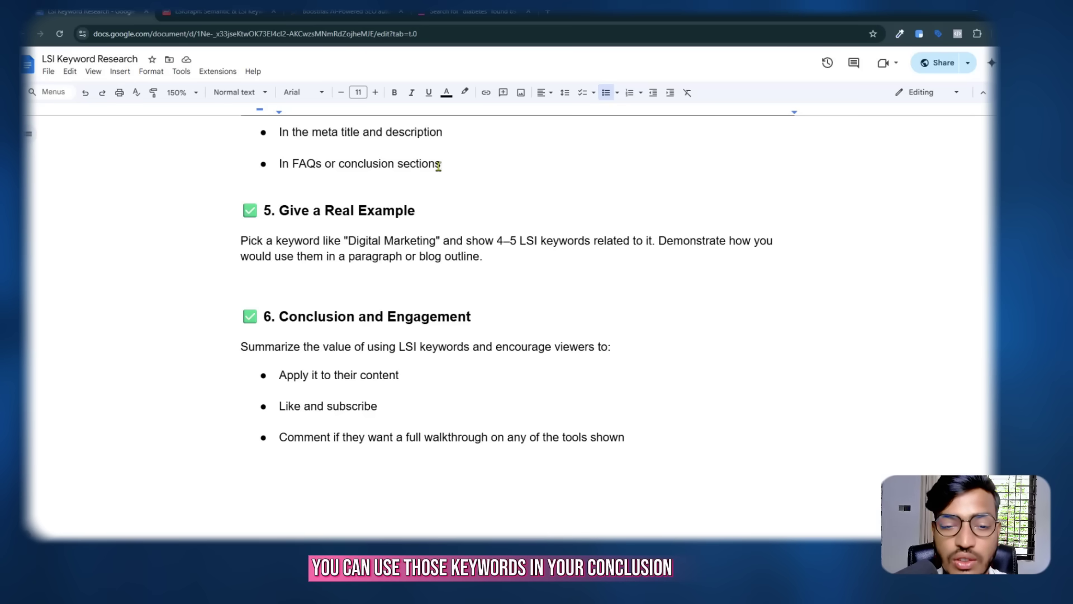
pyautogui.moveTo(309, 210); pyautogui.dragTo(402, 210)
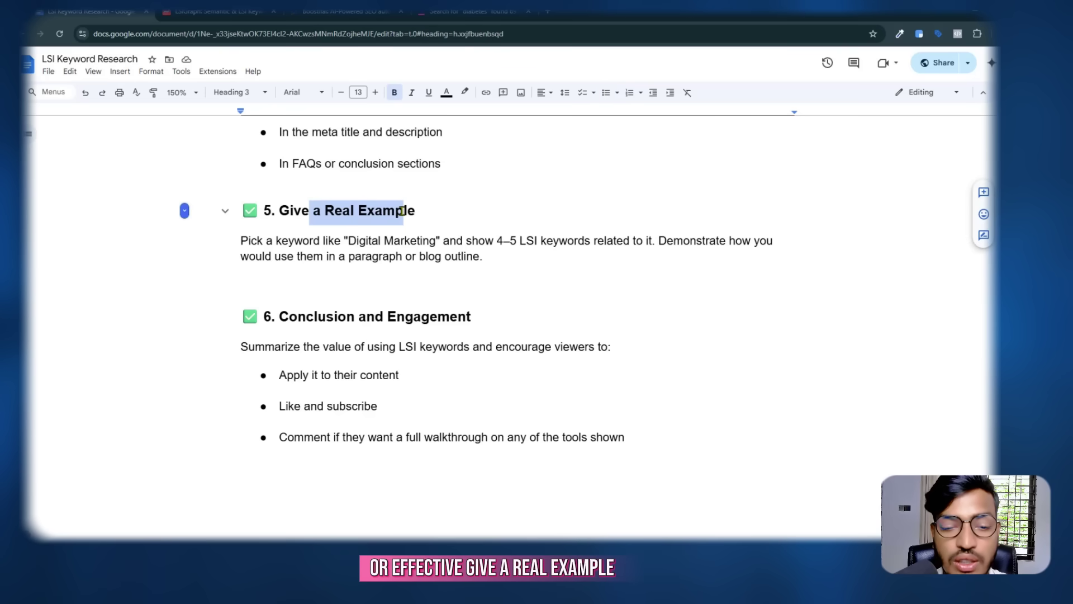
pyautogui.click(304, 240)
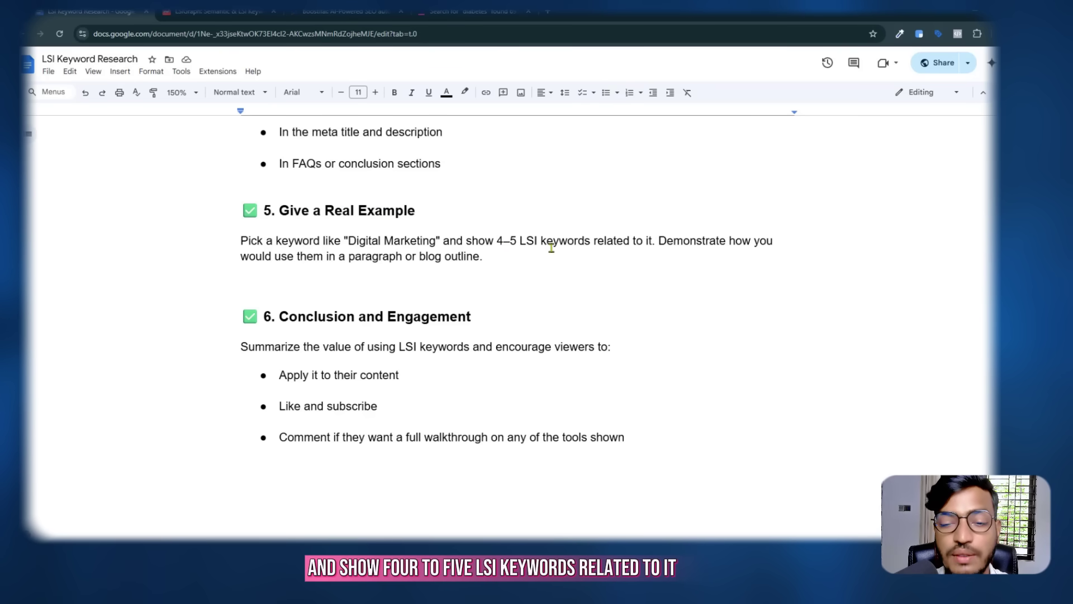
pyautogui.moveTo(592, 242); pyautogui.dragTo(653, 242)
pyautogui.click(674, 241)
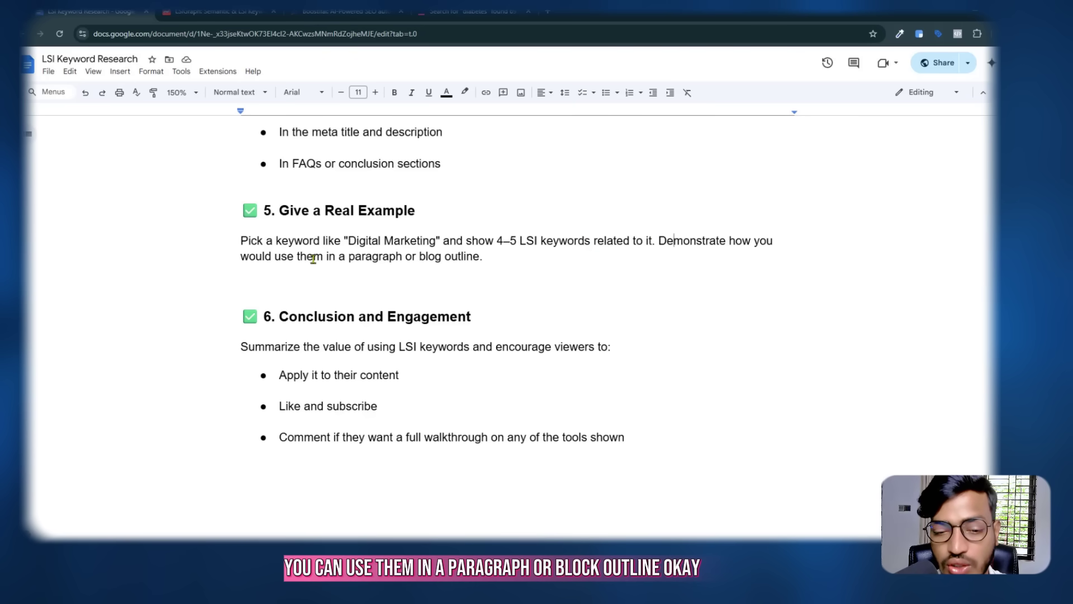
pyautogui.scroll(-3, 307, 278)
pyautogui.click(494, 175)
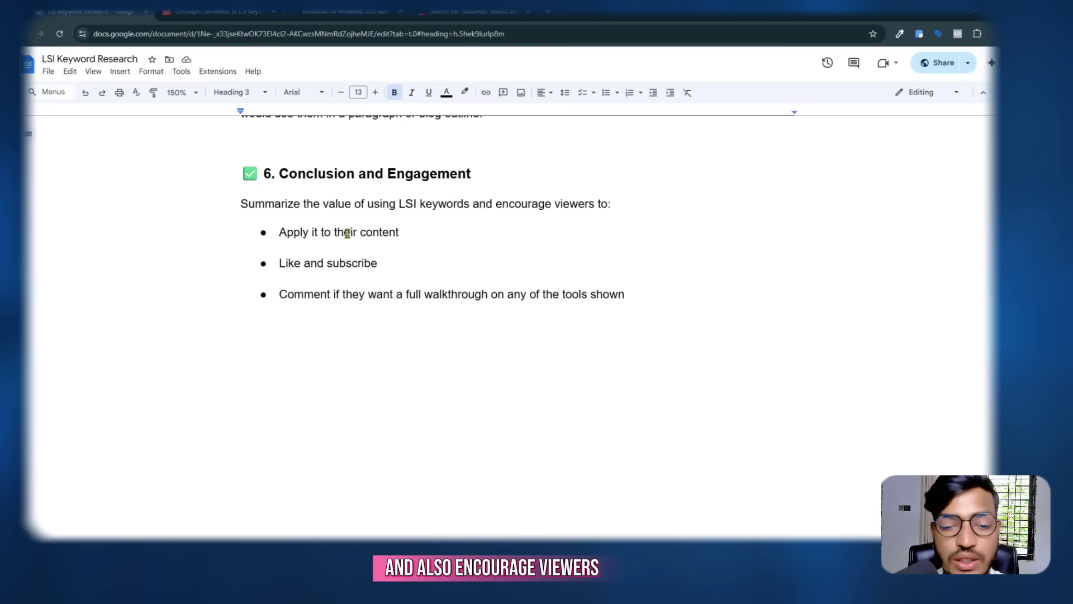
pyautogui.moveTo(314, 233); pyautogui.dragTo(424, 231)
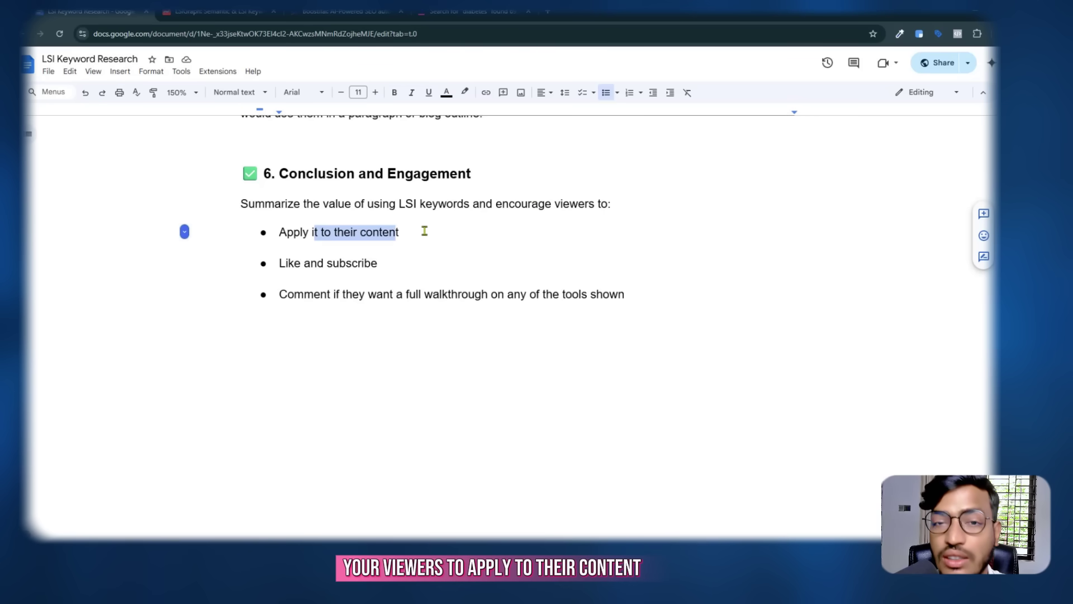
pyautogui.click(425, 231)
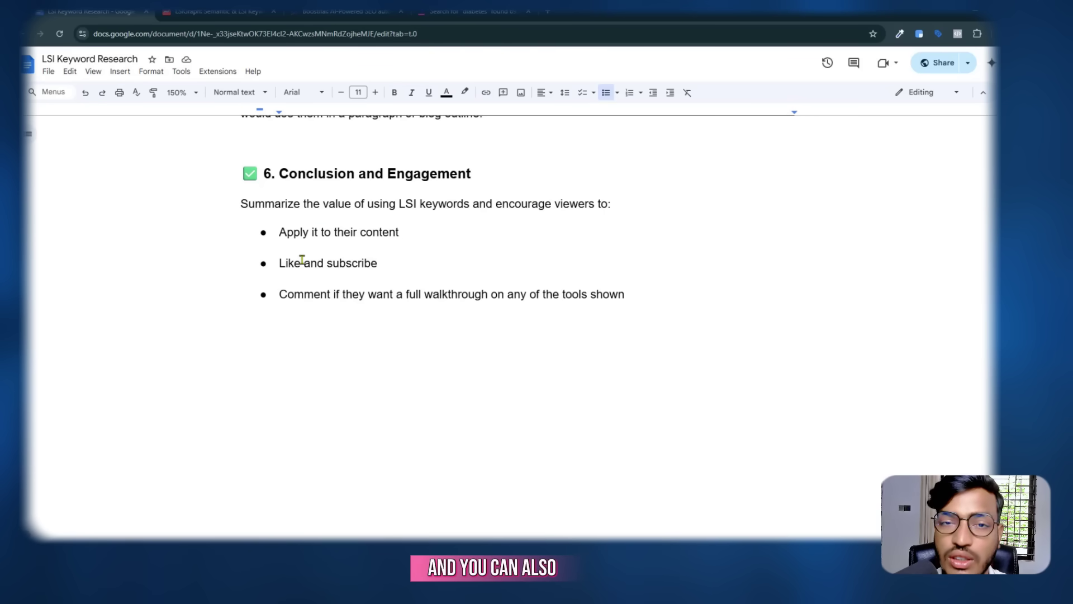
pyautogui.scroll(5, 382, 225)
pyautogui.scroll(12, 382, 225)
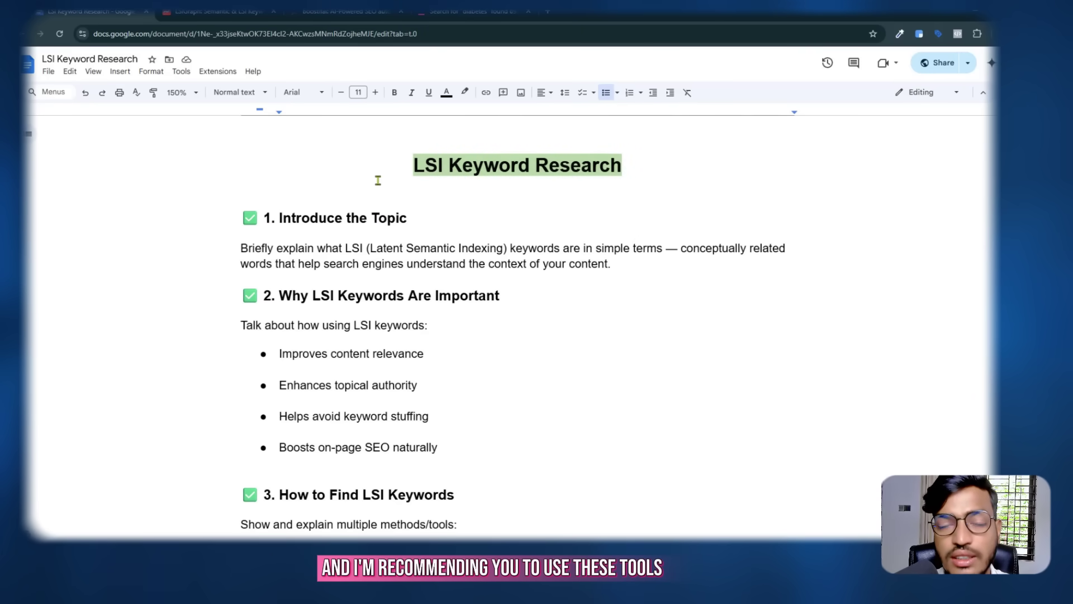
pyautogui.click(472, 12)
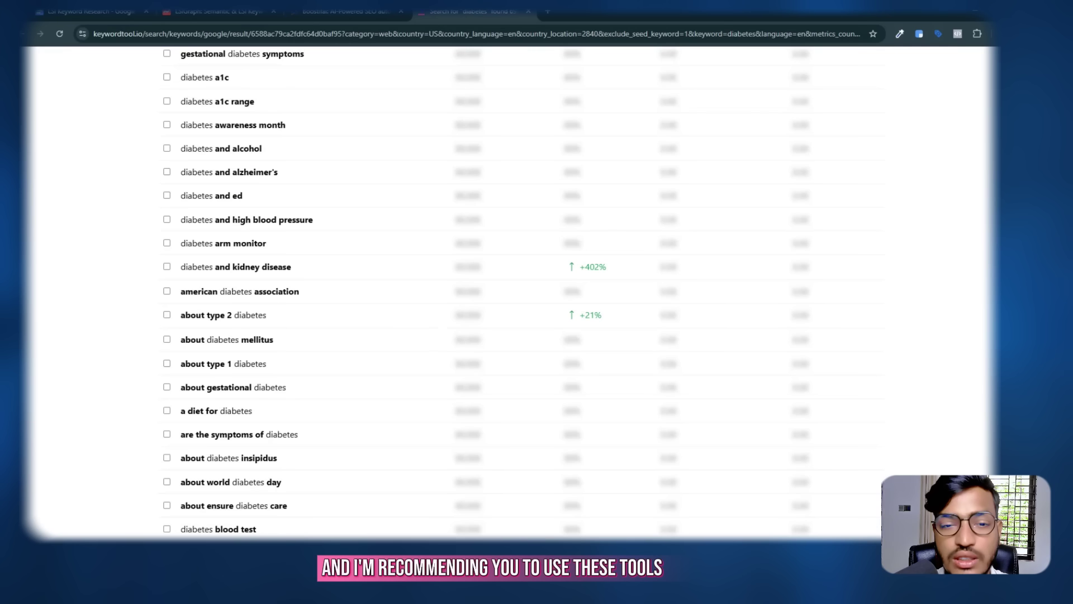
pyautogui.click(343, 12)
pyautogui.click(213, 12)
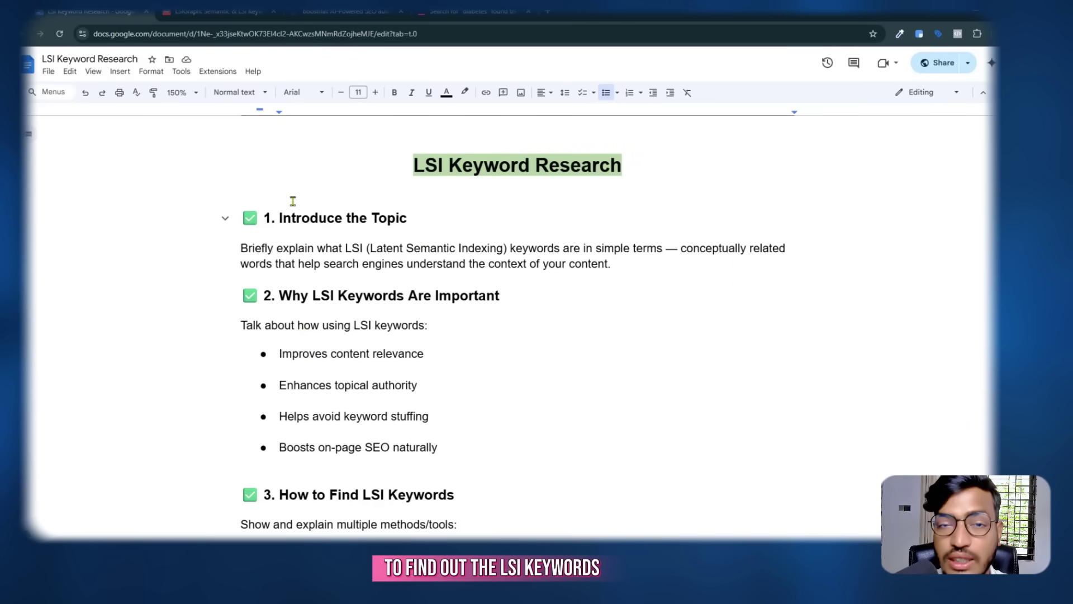